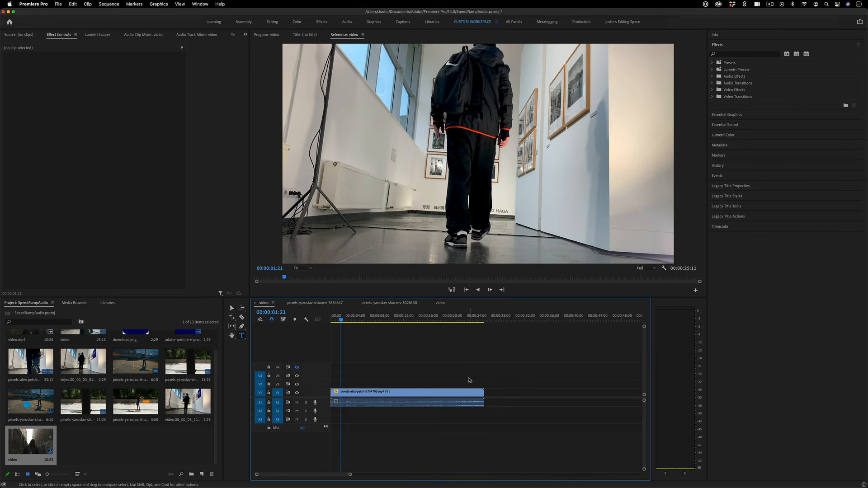
Preview the hallway clip with a couple of short playbacks
{"action": "key", "text": "space"}
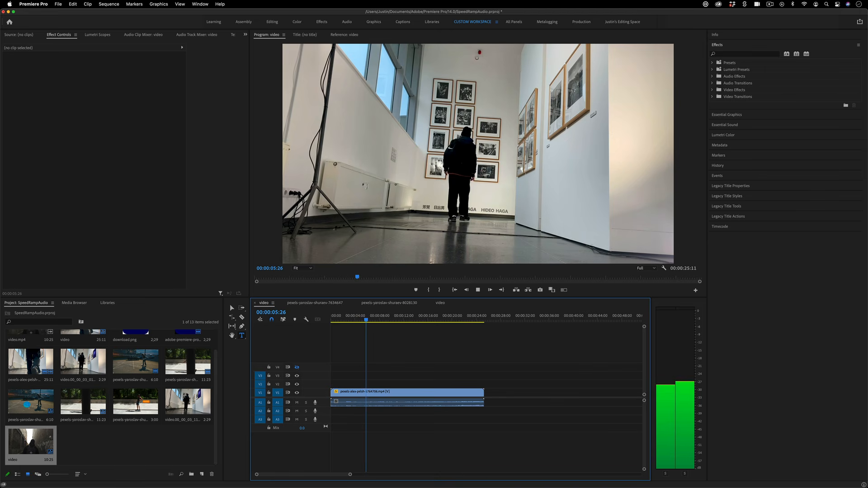
{"action": "key", "text": "space"}
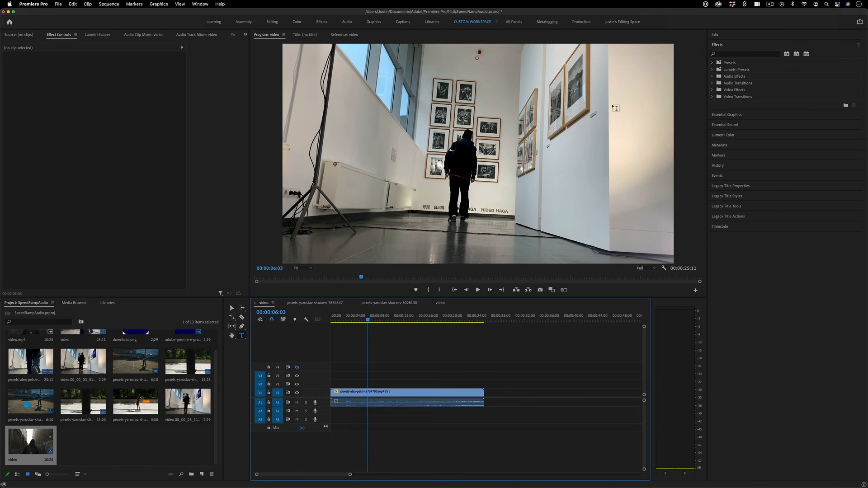
{"action": "key", "text": "space"}
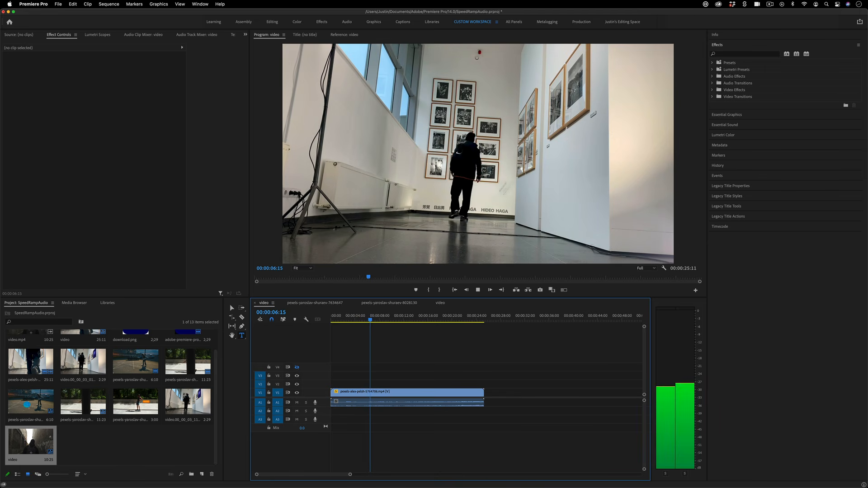
{"action": "key", "text": "space"}
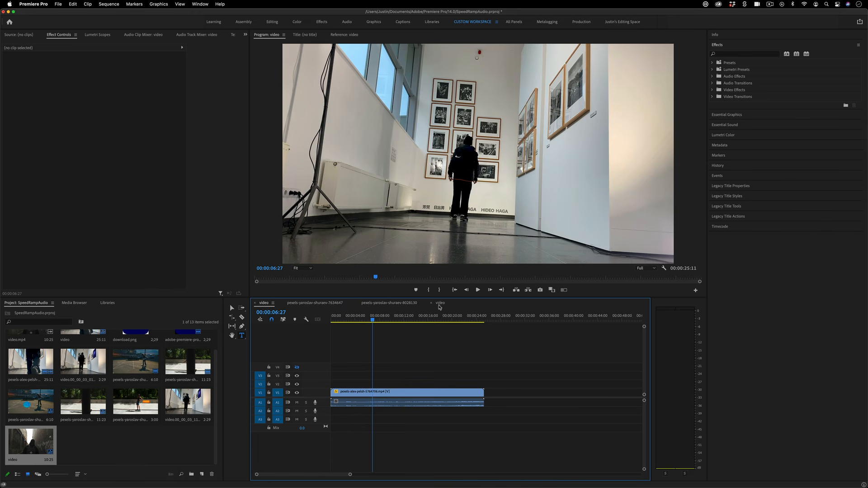
Add the Pr logo PNG to V3 above the hallway clip at 00:00:01:14 and select it
{"action": "scroll", "coordinate": [180, 362], "scroll_direction": "up", "scroll_amount": 2}
{"action": "left_click_drag", "start_coordinate": [188, 346], "coordinate": [322, 377]}
{"action": "left_click", "coordinate": [339, 320]}
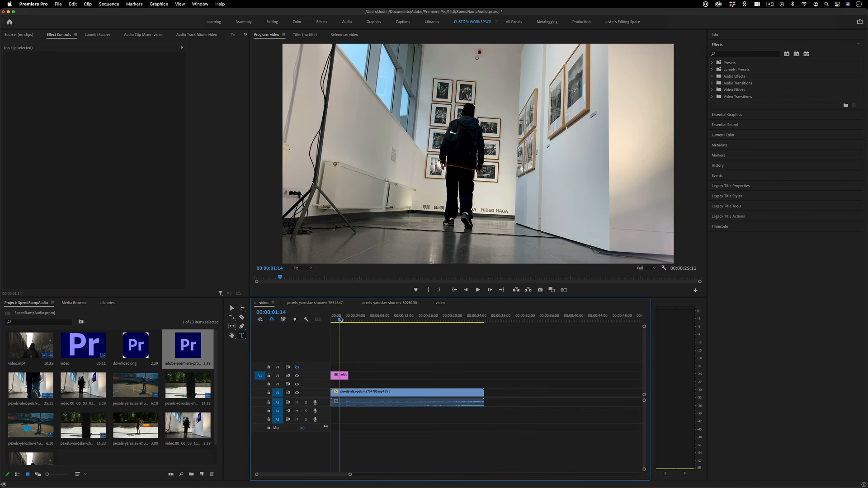
{"action": "left_click", "coordinate": [339, 376]}
Shrink the logo to scale 39 and move it to the upper right, around 1241.2, 500.4
{"action": "mouse_move", "coordinate": [96, 76]}
{"action": "left_mouse_down"}
{"action": "mouse_move", "coordinate": [65, 77]}
{"action": "mouse_move", "coordinate": [82, 76]}
{"action": "left_mouse_up"}
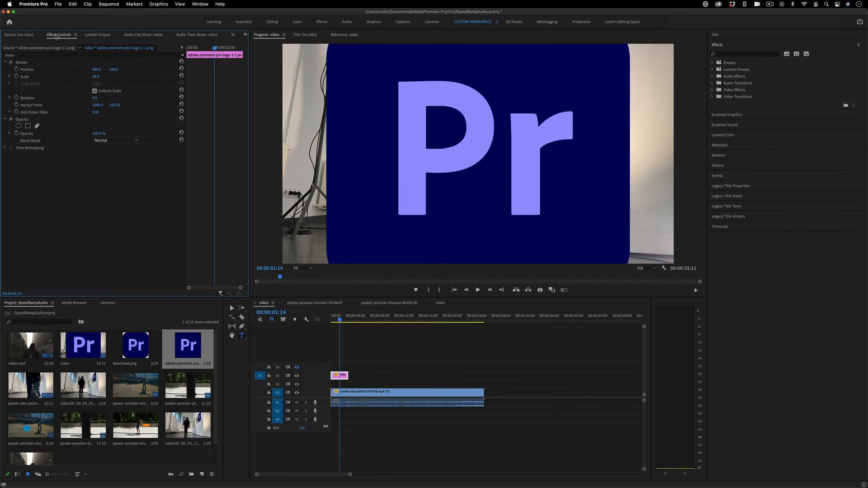
{"action": "left_click_drag", "start_coordinate": [96, 76], "coordinate": [82, 77]}
{"action": "left_click", "coordinate": [29, 65]}
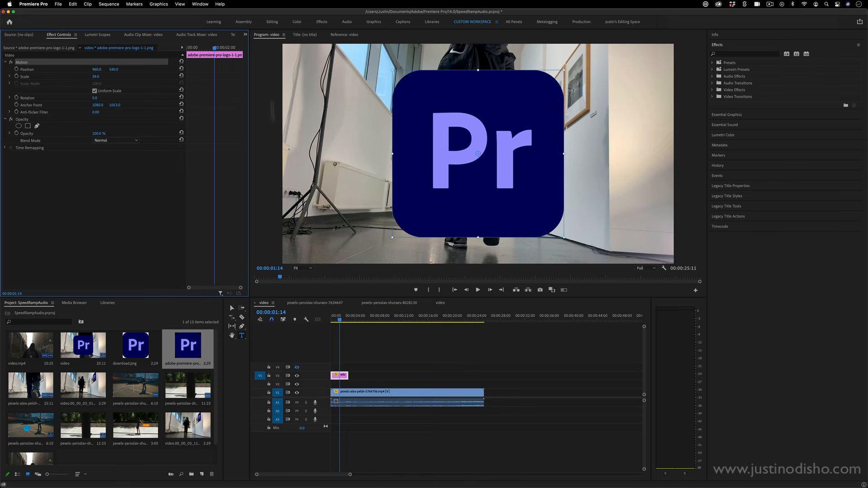
{"action": "left_click", "coordinate": [231, 309]}
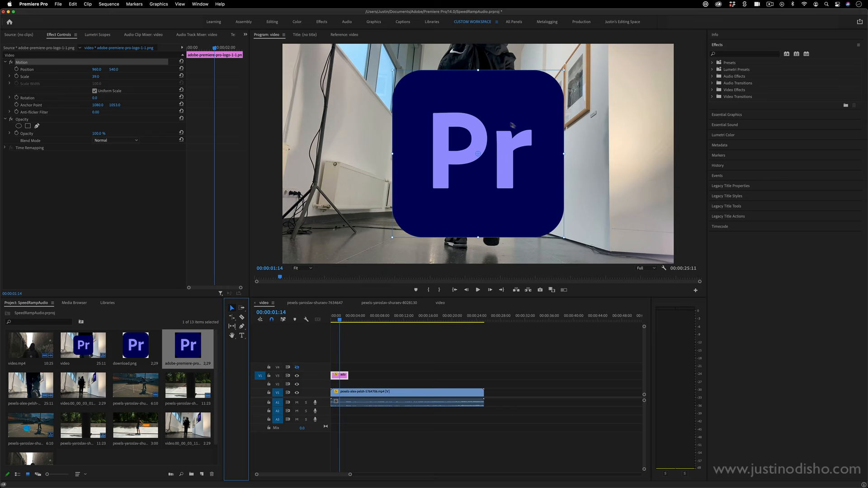
{"action": "left_click_drag", "start_coordinate": [512, 124], "coordinate": [570, 117]}
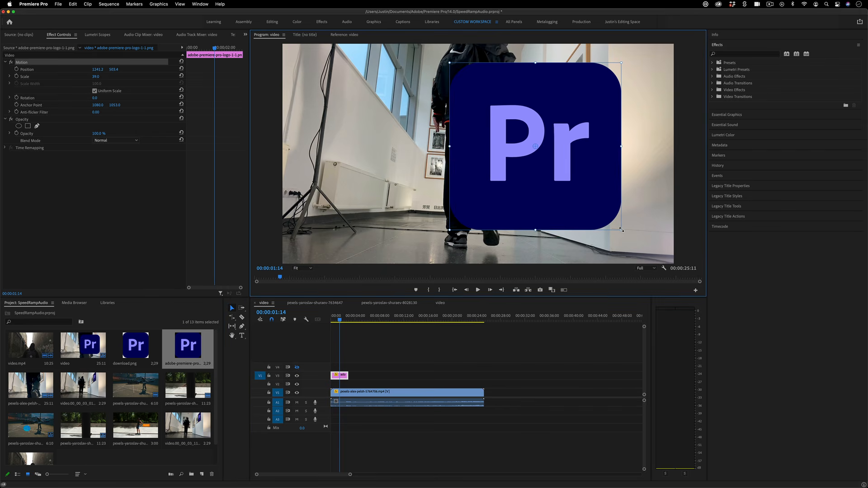
{"action": "left_click_drag", "start_coordinate": [622, 230], "coordinate": [602, 109]}
Apply Corner Pin from Video Effects > Distort to the logo clip on V3
{"action": "left_click", "coordinate": [762, 139]}
{"action": "left_click", "coordinate": [712, 90]}
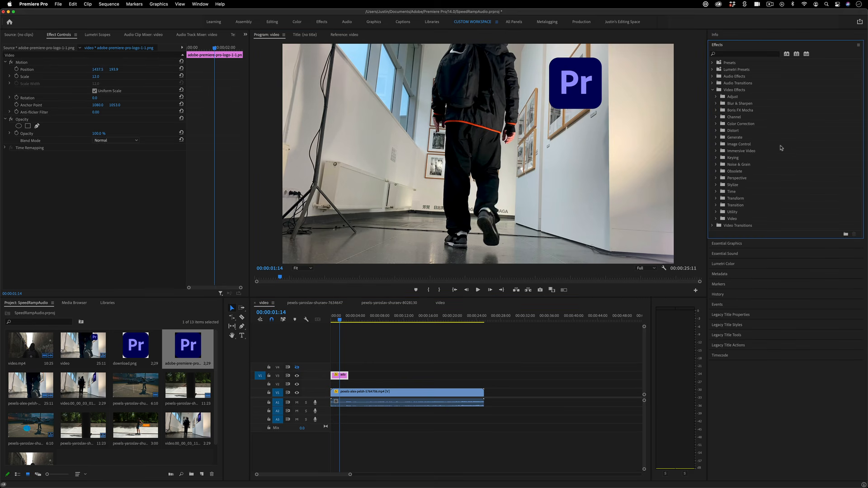
{"action": "left_click", "coordinate": [716, 178]}
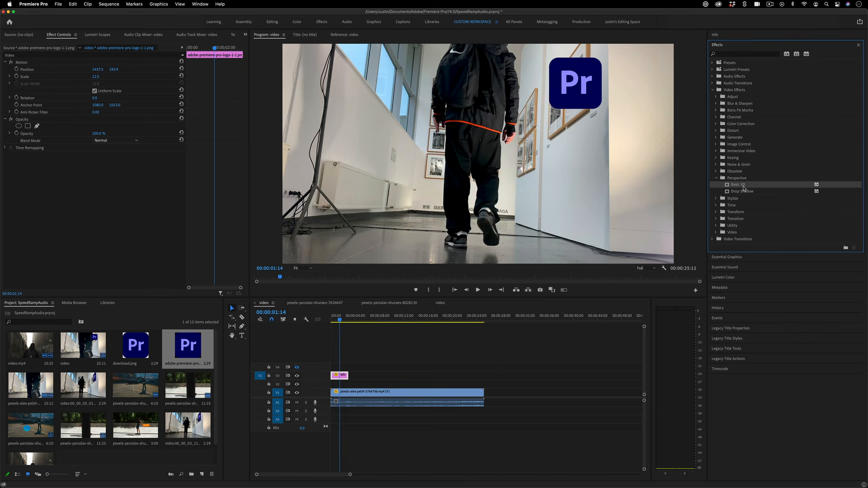
{"action": "left_click", "coordinate": [716, 178]}
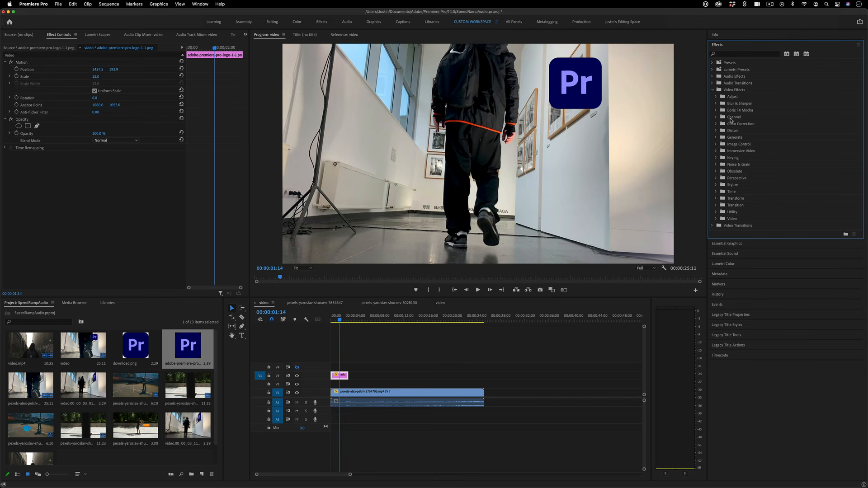
{"action": "left_click", "coordinate": [716, 131]}
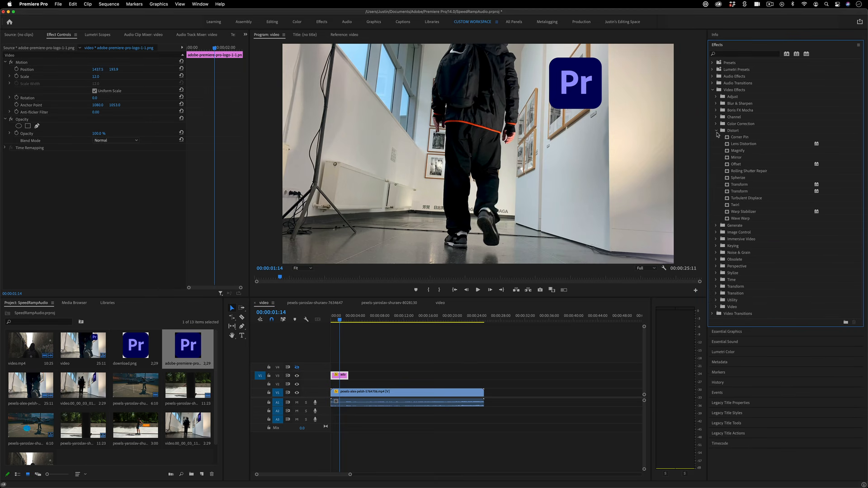
{"action": "left_click", "coordinate": [743, 139]}
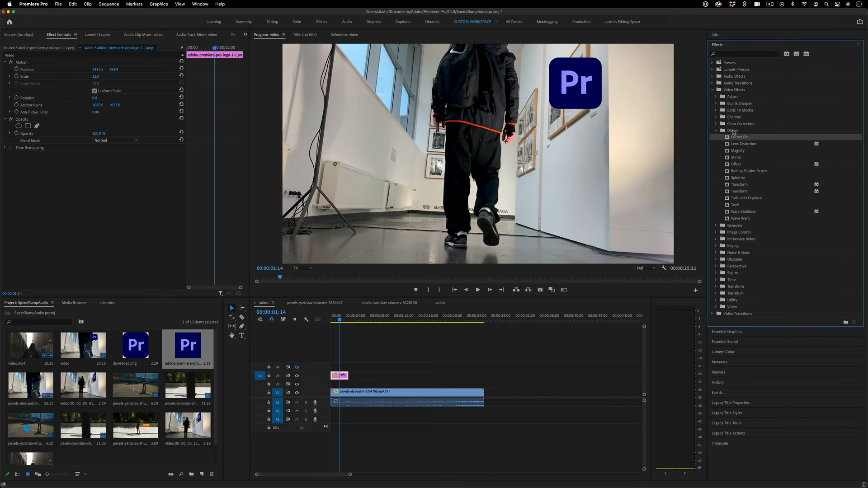
{"action": "left_click_drag", "start_coordinate": [756, 143], "coordinate": [340, 377]}
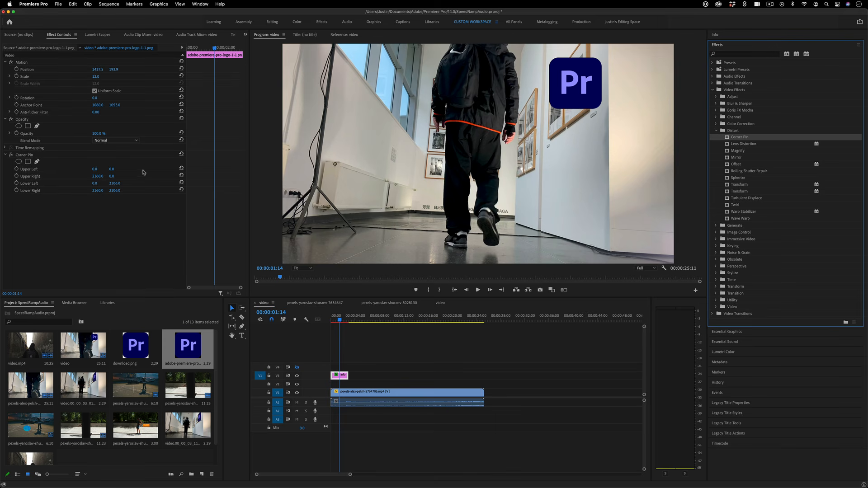
Drag the Corner Pin corners onto the right-hand wall and set the logo's Scale to 9.0
{"action": "left_click", "coordinate": [39, 156]}
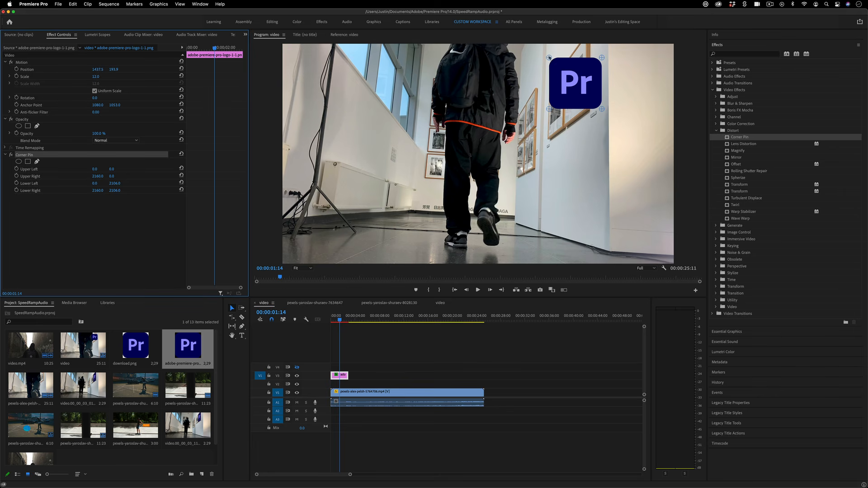
{"action": "left_click_drag", "start_coordinate": [548, 58], "coordinate": [588, 43]}
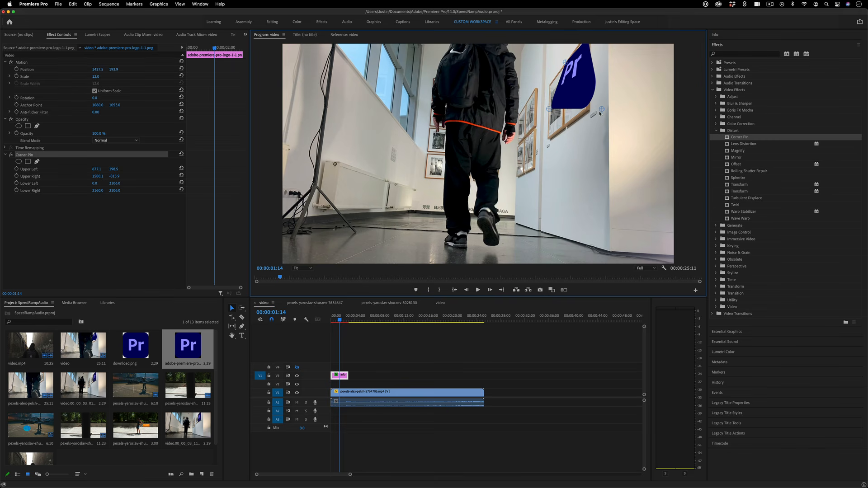
{"action": "left_click_drag", "start_coordinate": [602, 109], "coordinate": [564, 129]}
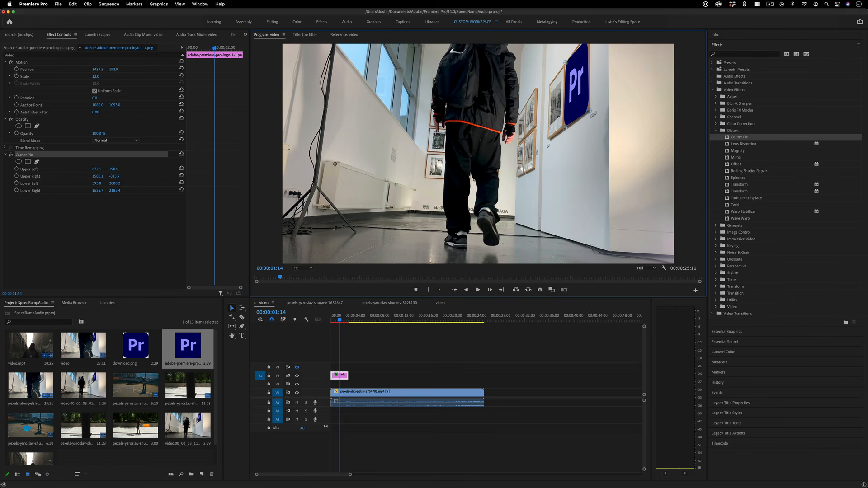
{"action": "left_click_drag", "start_coordinate": [101, 78], "coordinate": [96, 69]}
{"action": "left_click", "coordinate": [143, 227]}
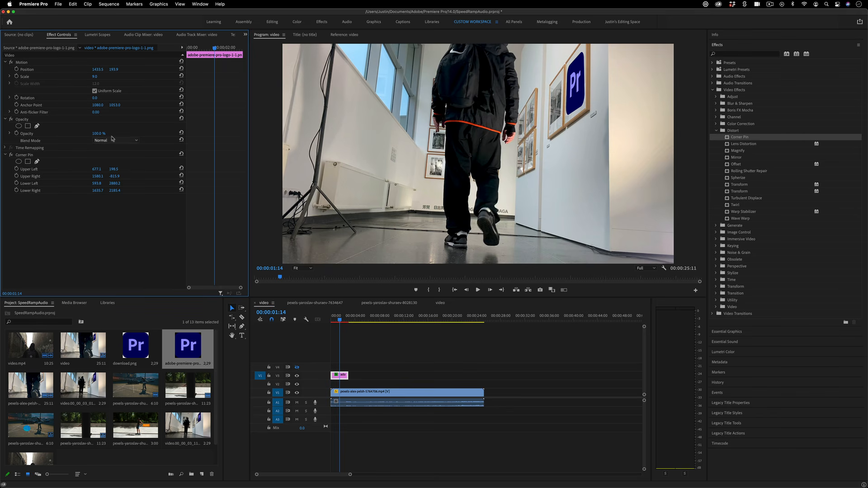
Try lower opacity and a Multiply blend, then restore 100% opacity and Normal blend
{"action": "left_click_drag", "start_coordinate": [97, 134], "coordinate": [97, 133]}
{"action": "left_click", "coordinate": [129, 141]}
{"action": "left_click", "coordinate": [126, 173]}
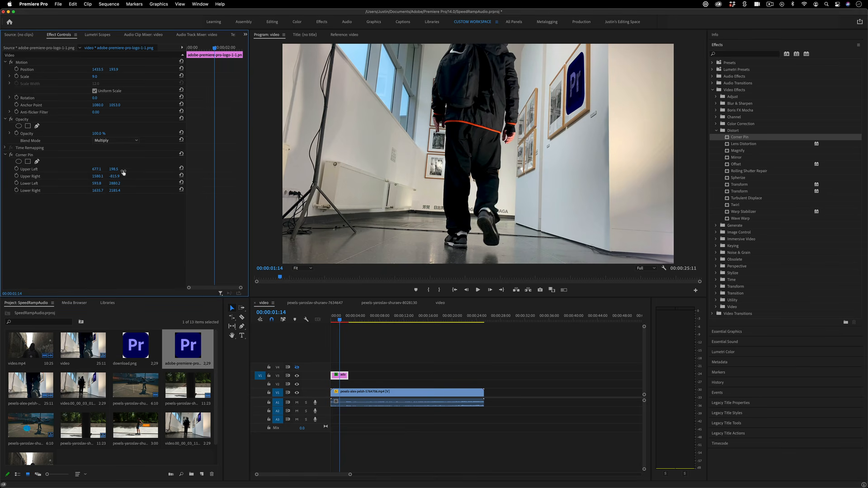
{"action": "left_click", "coordinate": [119, 140]}
{"action": "left_click", "coordinate": [117, 150]}
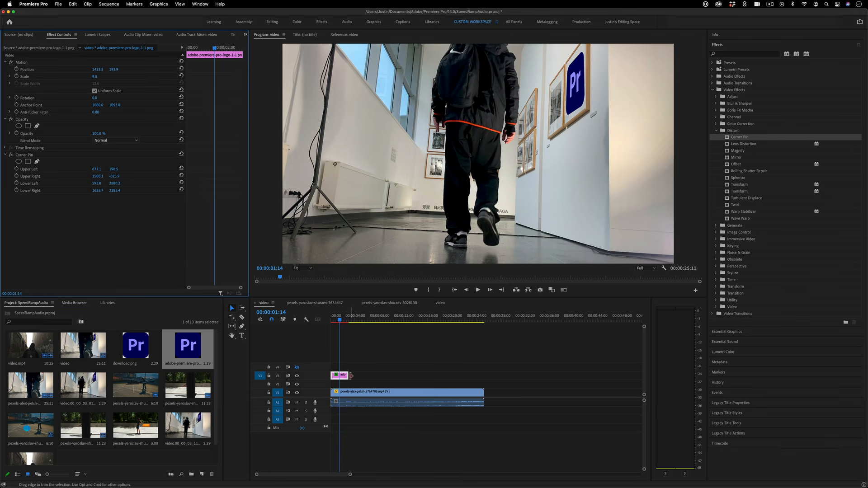
Extend the logo clip to the end of the footage and preview the sequence from the start
{"action": "left_click_drag", "start_coordinate": [348, 375], "coordinate": [484, 384]}
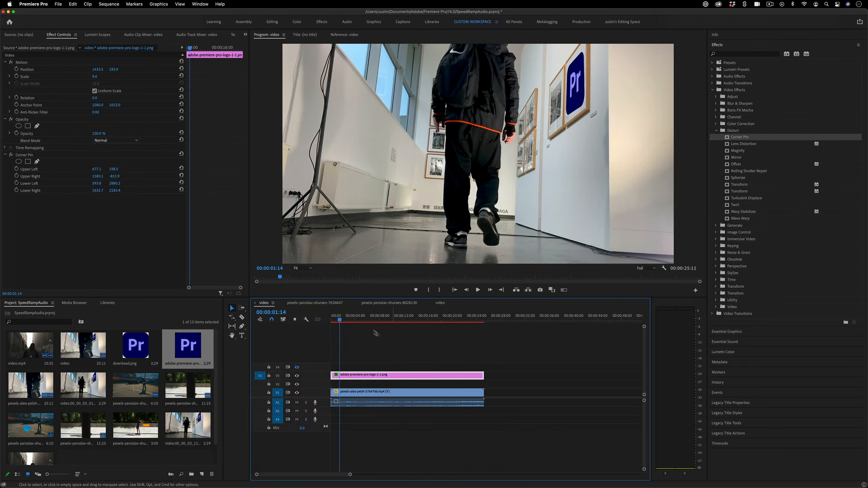
{"action": "key", "text": "space"}
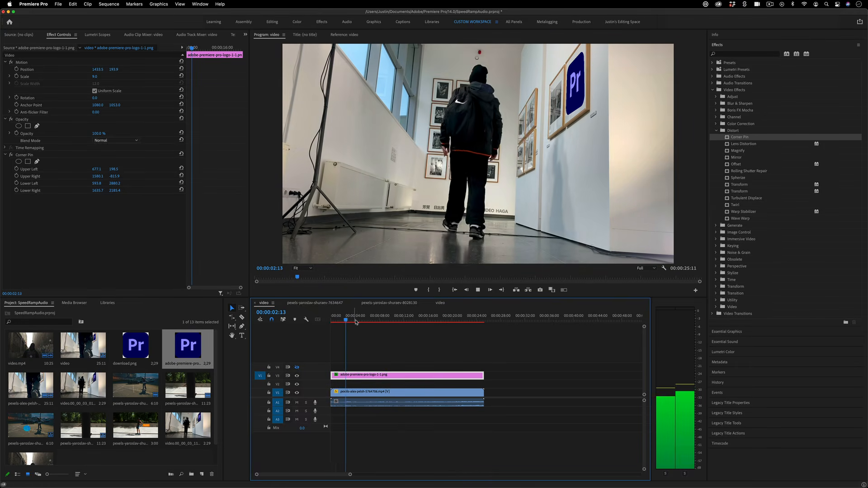
{"action": "left_click", "coordinate": [426, 433]}
{"action": "key", "text": "Home"}
{"action": "key", "text": "space"}
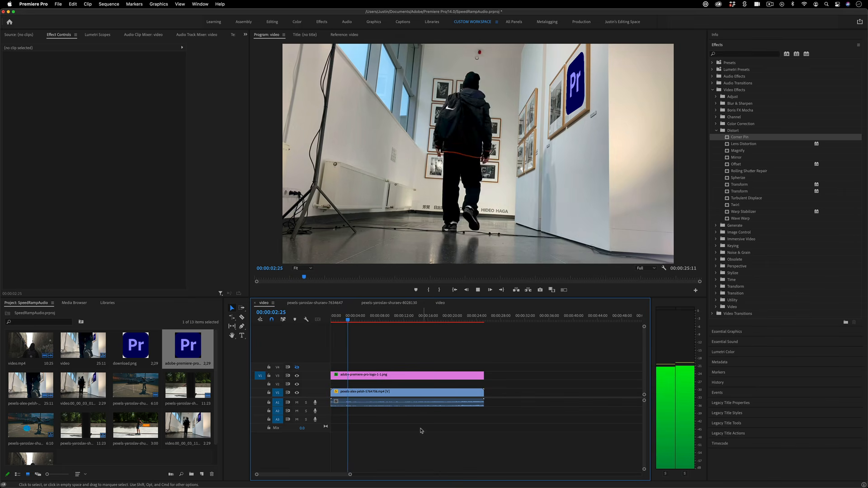
Apply Warp Stabilizer to the hallway clip with Result set to No Motion
{"action": "left_click", "coordinate": [398, 392]}
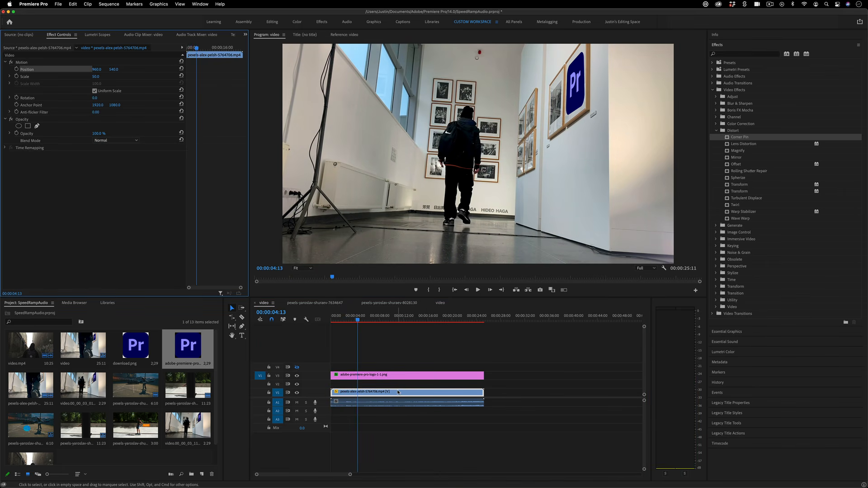
{"action": "left_click", "coordinate": [395, 393]}
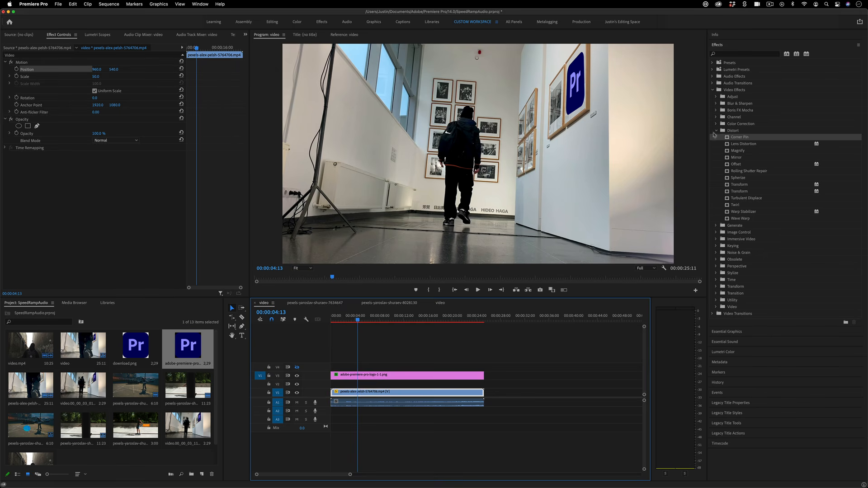
{"action": "left_click", "coordinate": [751, 211]}
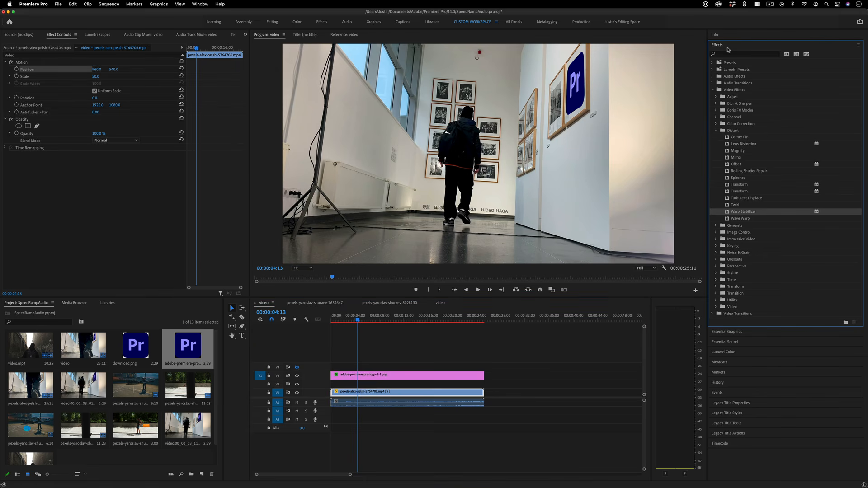
{"action": "left_click_drag", "start_coordinate": [752, 213], "coordinate": [385, 393]}
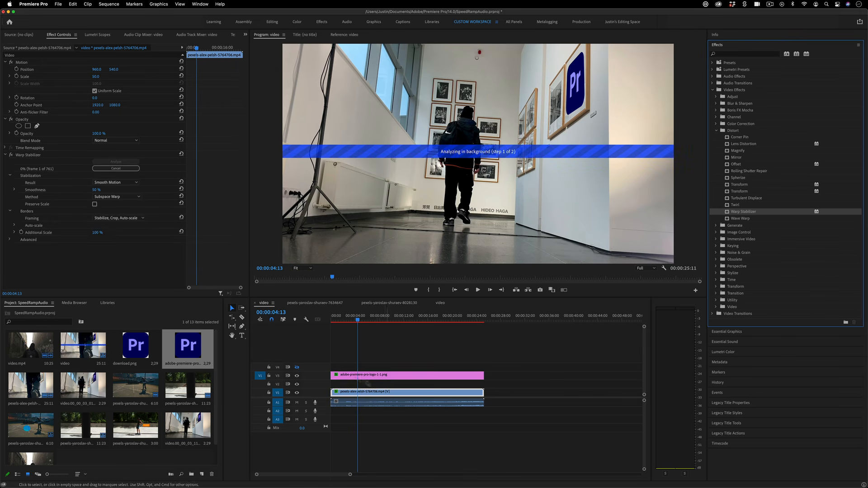
{"action": "left_click", "coordinate": [116, 183]}
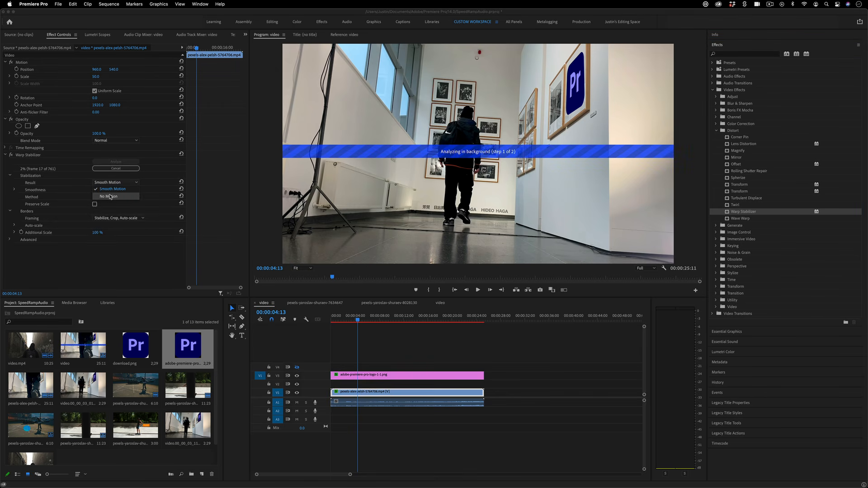
{"action": "left_click", "coordinate": [110, 197]}
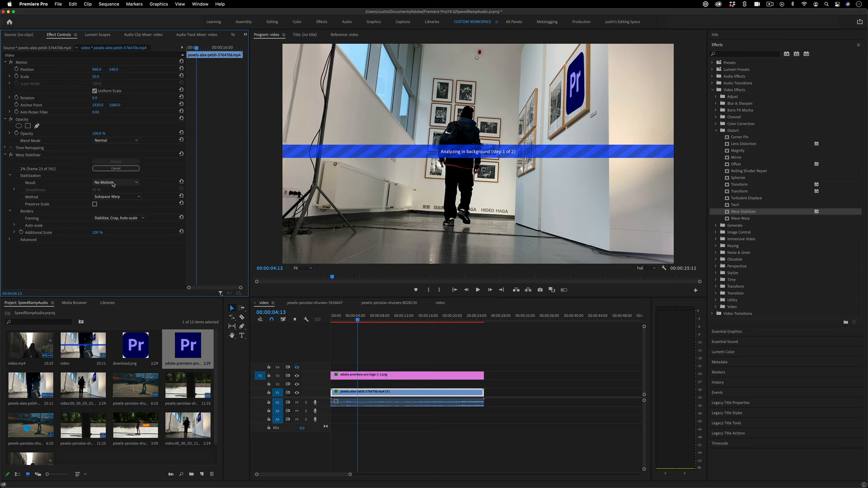
Delete the Warp Stabilizer effect and select the logo clip on V3
{"action": "left_click", "coordinate": [34, 155]}
{"action": "key", "text": "BackSpace"}
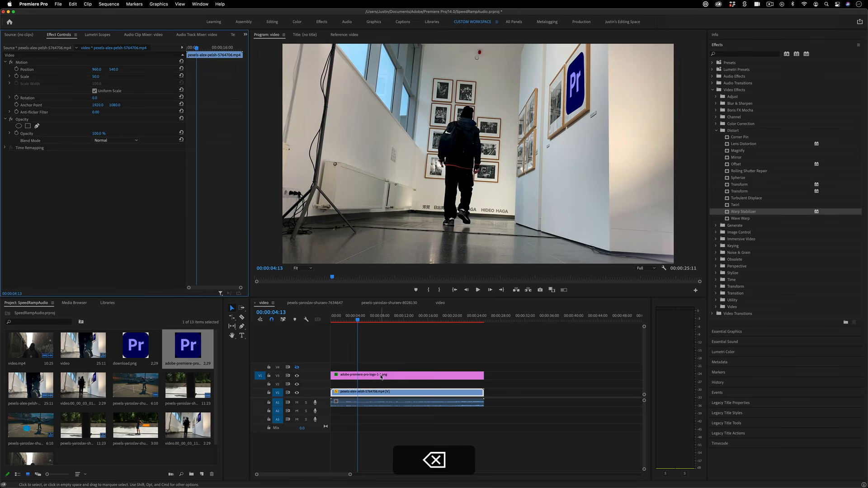
{"action": "left_click", "coordinate": [376, 374]}
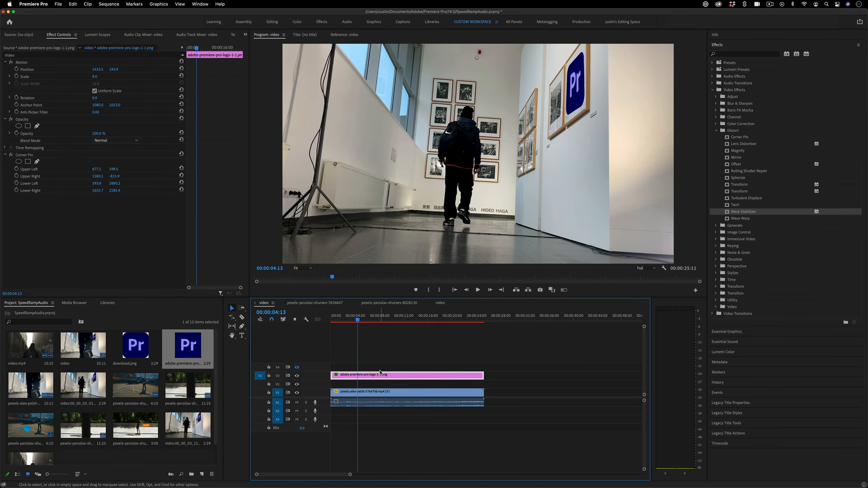
Keyframe the logo's Position at 00:00:02:04, 04:22 and 06:17 to stay on the wall, then open the 'video' sequence
{"action": "left_click", "coordinate": [16, 70]}
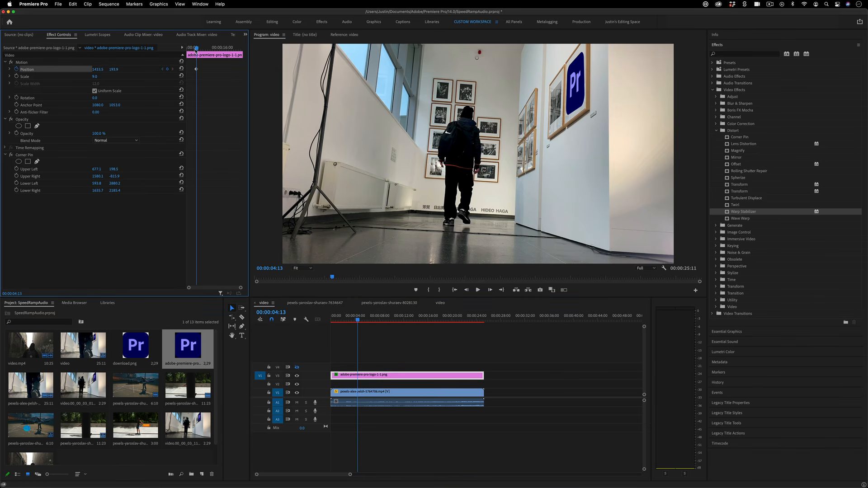
{"action": "left_click_drag", "start_coordinate": [196, 48], "coordinate": [191, 48]}
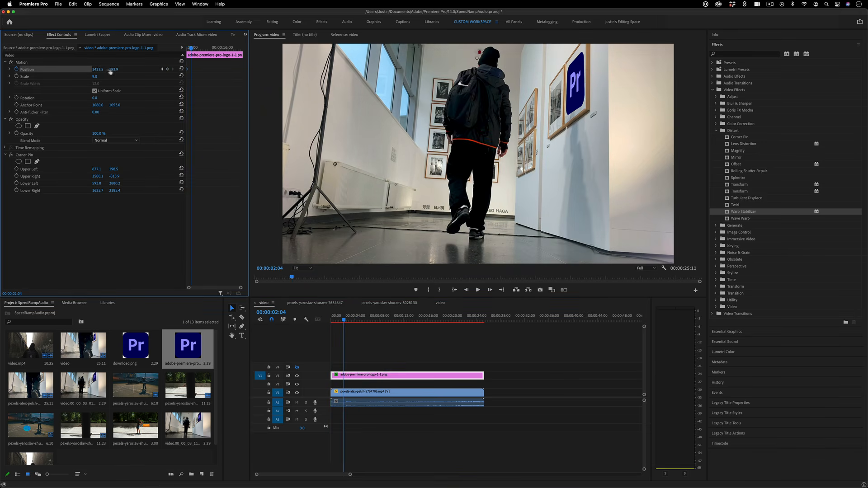
{"action": "left_click_drag", "start_coordinate": [98, 69], "coordinate": [98, 69]}
{"action": "left_click_drag", "start_coordinate": [201, 47], "coordinate": [196, 47]}
{"action": "left_click_drag", "start_coordinate": [114, 69], "coordinate": [116, 70]}
{"action": "left_click_drag", "start_coordinate": [197, 48], "coordinate": [201, 48]}
{"action": "left_click_drag", "start_coordinate": [114, 69], "coordinate": [102, 70]}
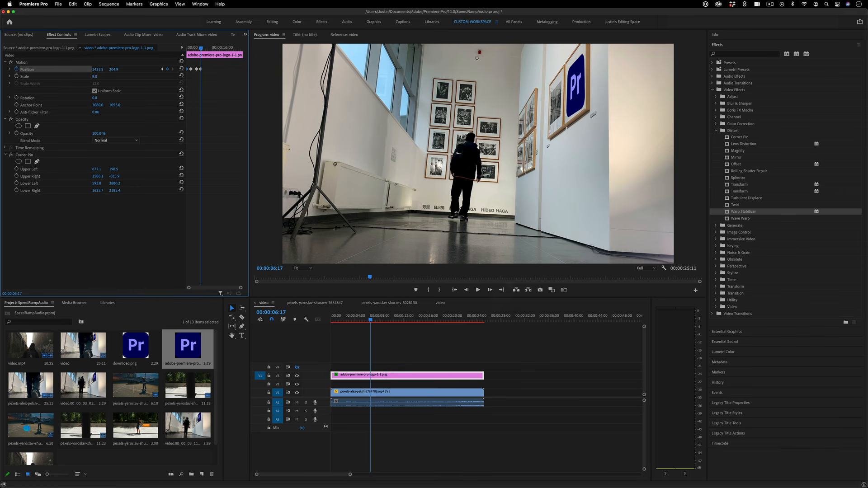
{"action": "left_click", "coordinate": [440, 303]}
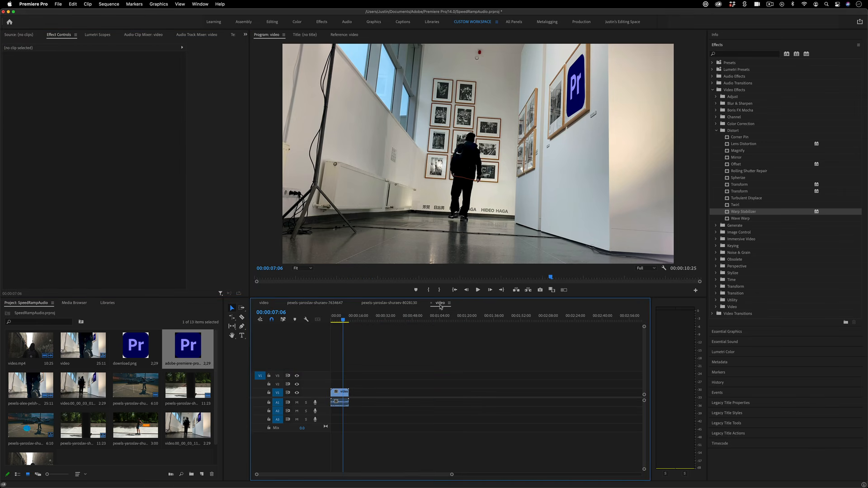
Add the Pr logo still to V3 over the alley clip at 00:00:03:18, scale it to 24, and preview
{"action": "left_click", "coordinate": [337, 322]}
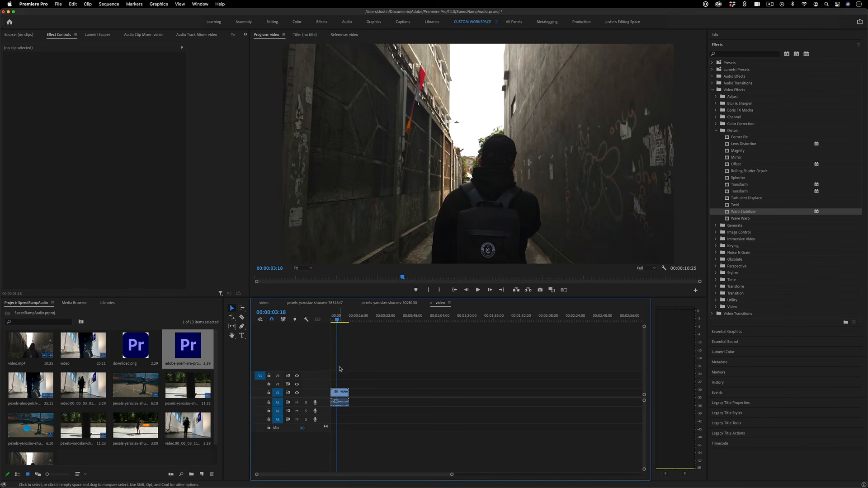
{"action": "left_click_drag", "start_coordinate": [188, 346], "coordinate": [337, 375]}
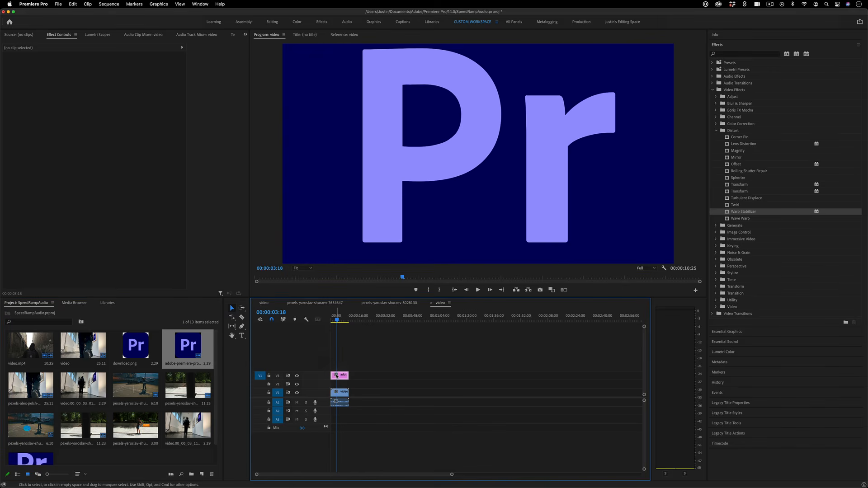
{"action": "left_click_drag", "start_coordinate": [95, 77], "coordinate": [167, 69]}
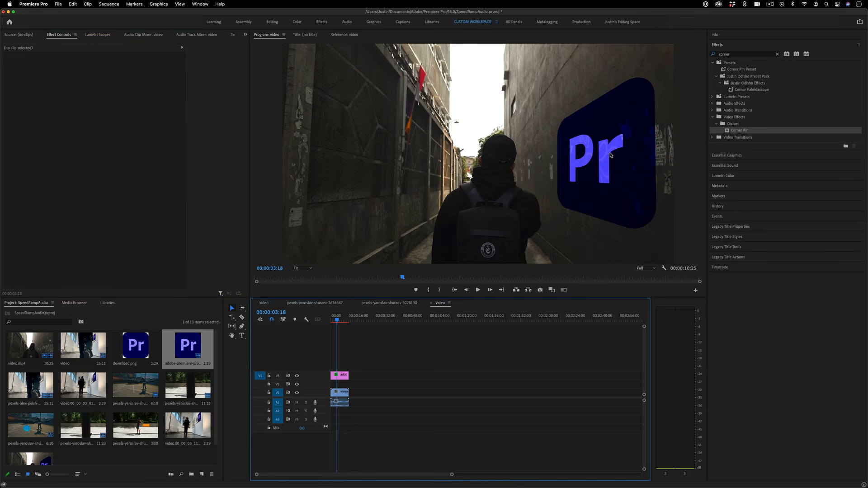
{"action": "key", "text": "space"}
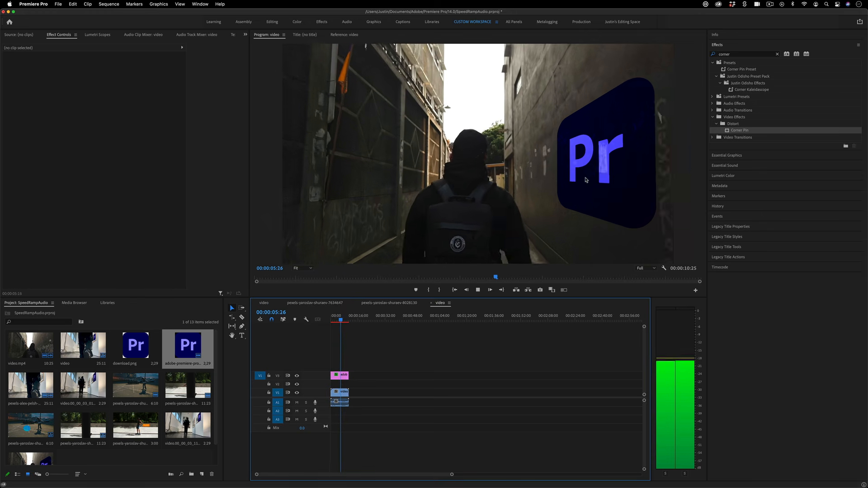
{"action": "key", "text": "space"}
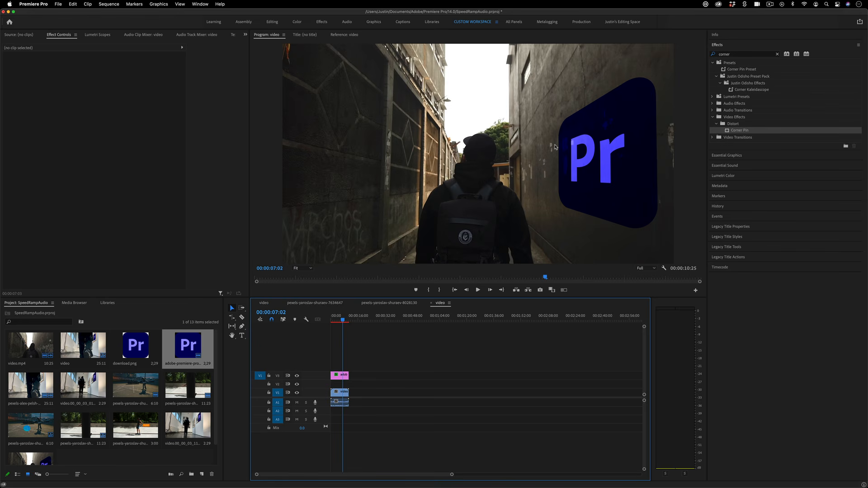
In the skateboarder sequence at 00:00:02:10, add the Essential Graphics Callout Top Left template
{"action": "left_click", "coordinate": [389, 303]}
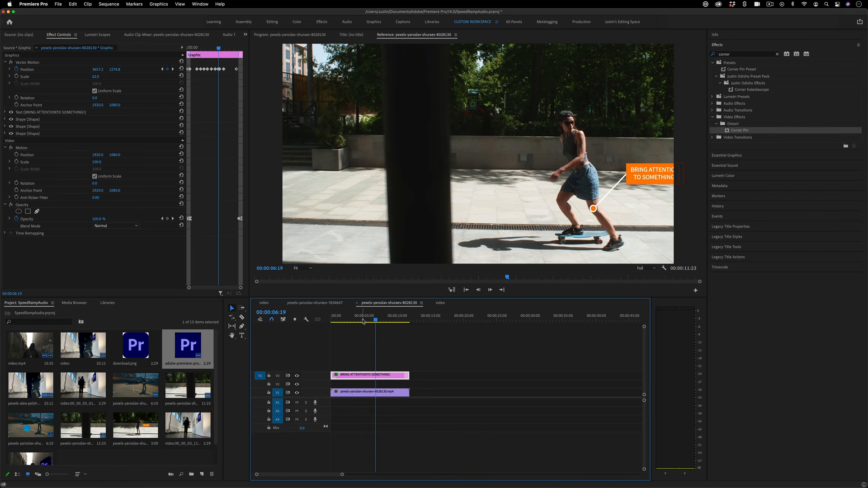
{"action": "left_click_drag", "start_coordinate": [363, 321], "coordinate": [347, 324]}
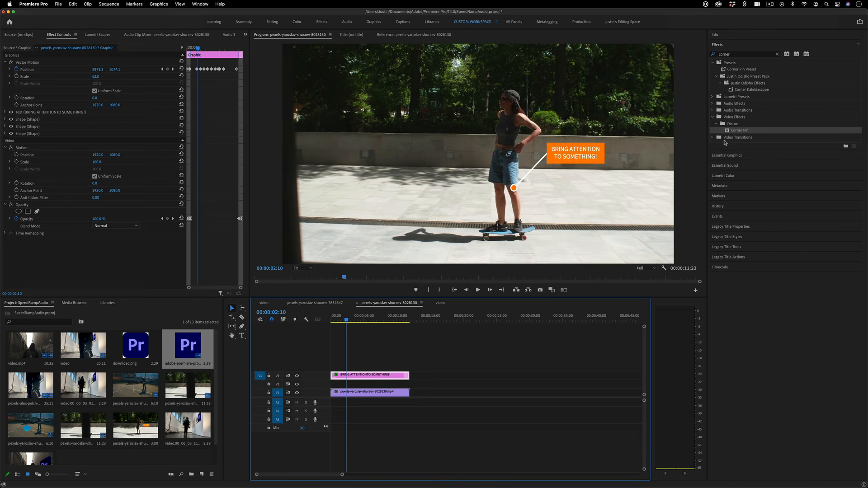
{"action": "left_click", "coordinate": [742, 155]}
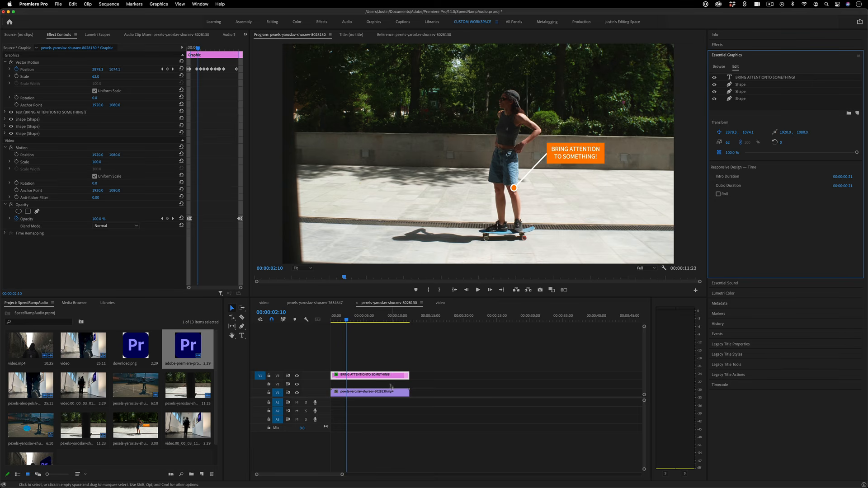
{"action": "left_click", "coordinate": [720, 68]}
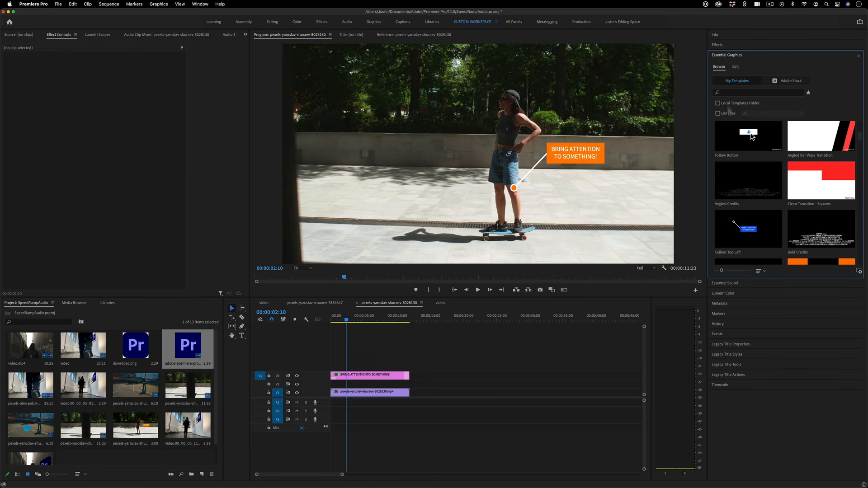
{"action": "scroll", "coordinate": [778, 206], "scroll_direction": "down", "scroll_amount": 5}
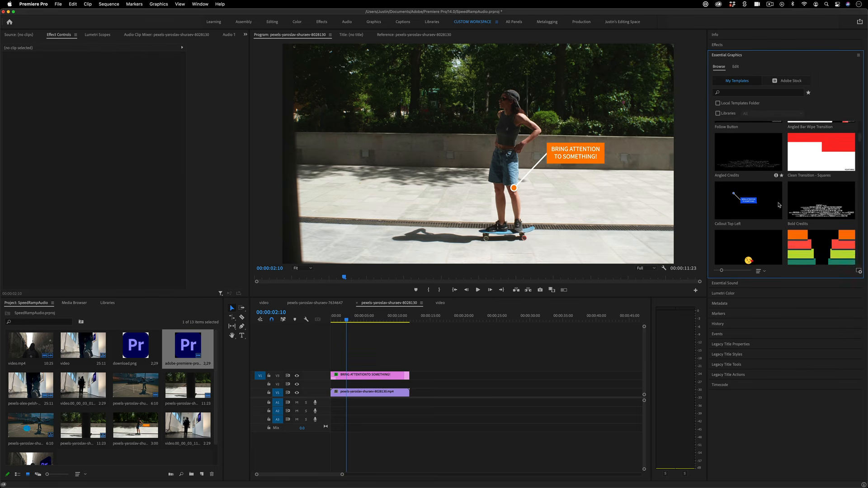
{"action": "scroll", "coordinate": [776, 207], "scroll_direction": "down", "scroll_amount": 10}
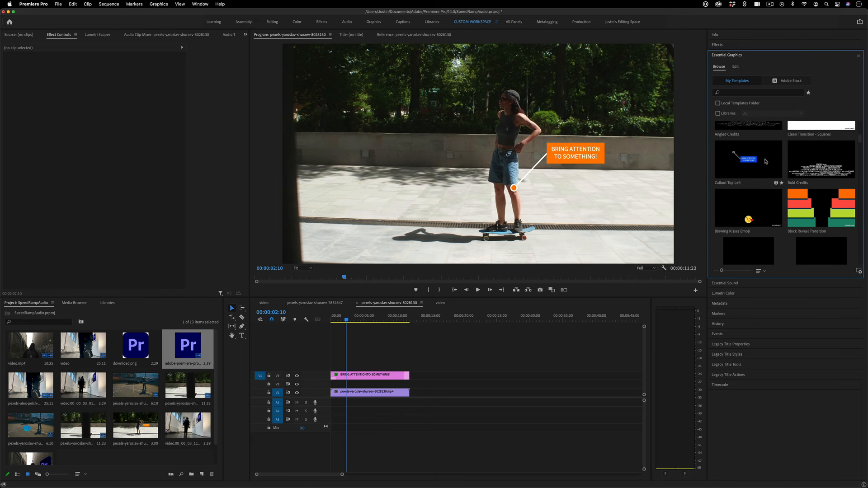
{"action": "left_click_drag", "start_coordinate": [766, 161], "coordinate": [344, 366]}
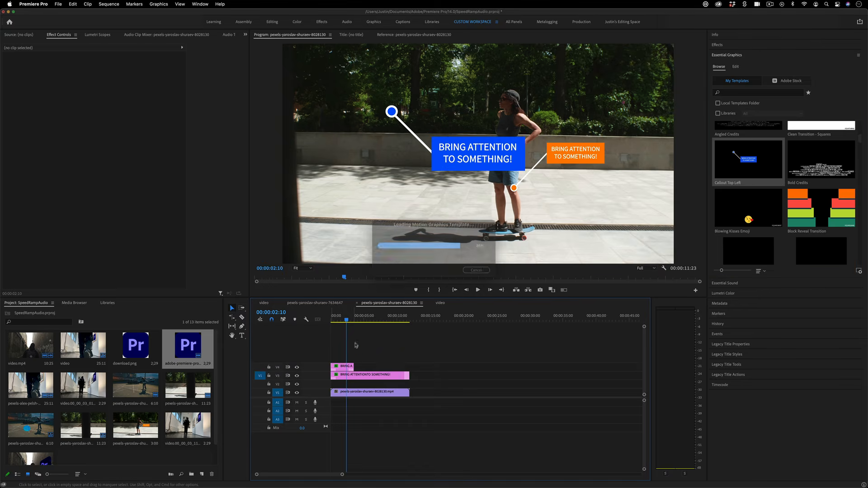
Preview both callouts and position the blue callout onto the skateboarder at the first frame
{"action": "left_click", "coordinate": [336, 320]}
{"action": "key", "text": "space"}
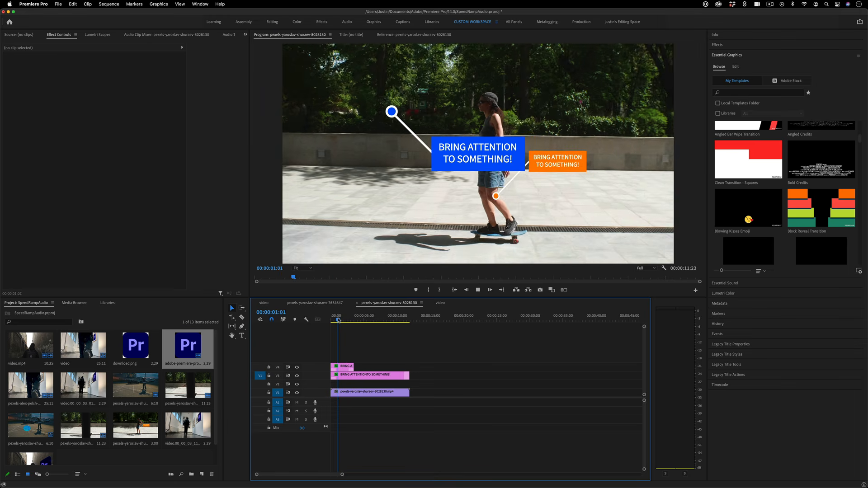
{"action": "left_click", "coordinate": [344, 366]}
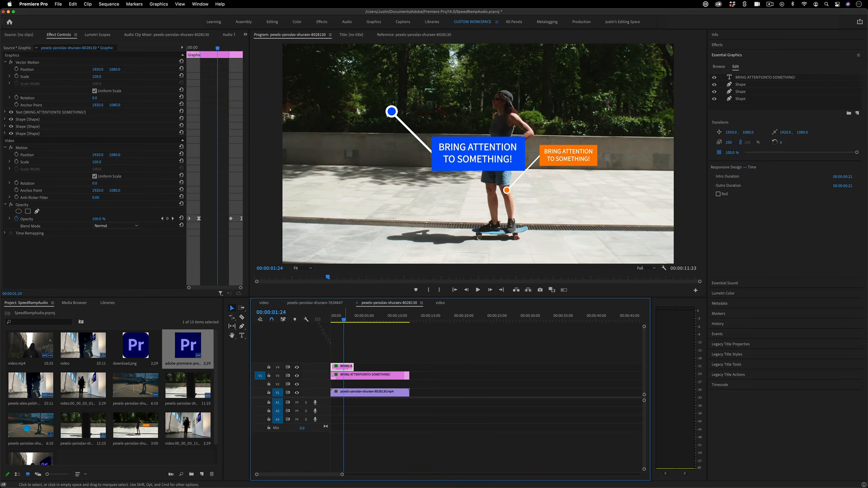
{"action": "mouse_move", "coordinate": [92, 70]}
{"action": "left_mouse_down"}
{"action": "mouse_move", "coordinate": [103, 70]}
{"action": "mouse_move", "coordinate": [87, 77]}
{"action": "mouse_move", "coordinate": [103, 69]}
{"action": "mouse_move", "coordinate": [85, 70]}
{"action": "left_mouse_up"}
{"action": "left_click", "coordinate": [89, 80]}
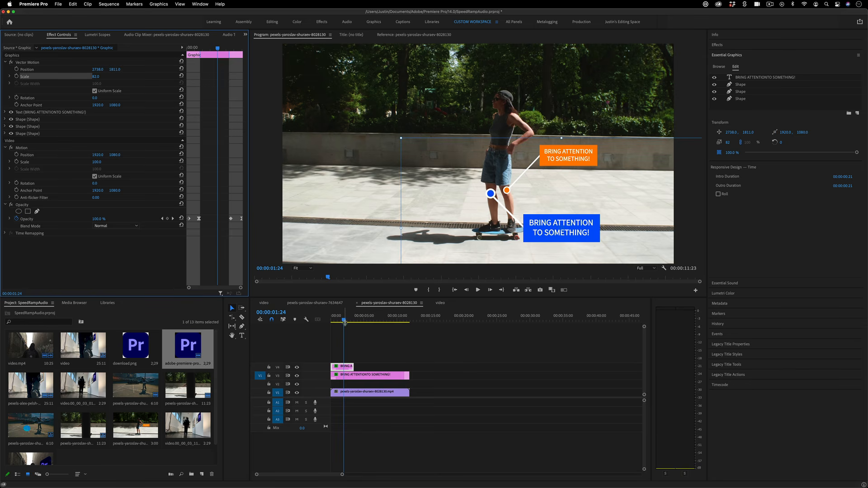
{"action": "left_click_drag", "start_coordinate": [344, 320], "coordinate": [323, 321]}
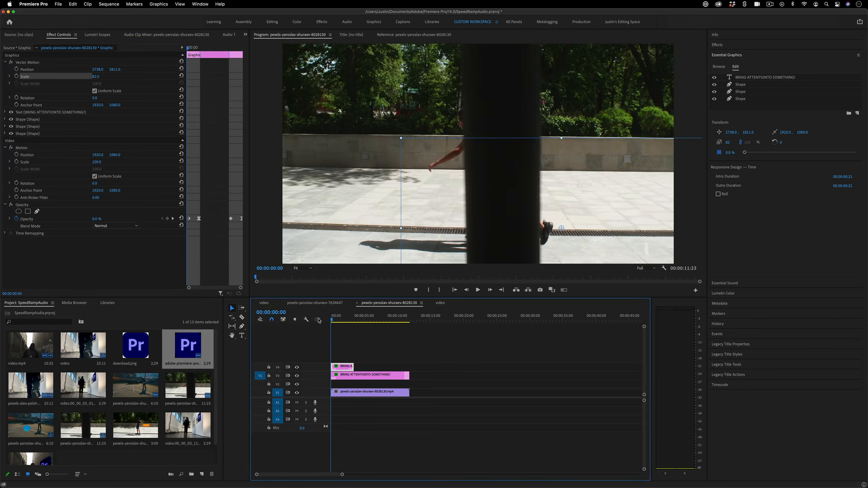
{"action": "key", "text": "space"}
{"action": "left_click_drag", "start_coordinate": [97, 70], "coordinate": [123, 70]}
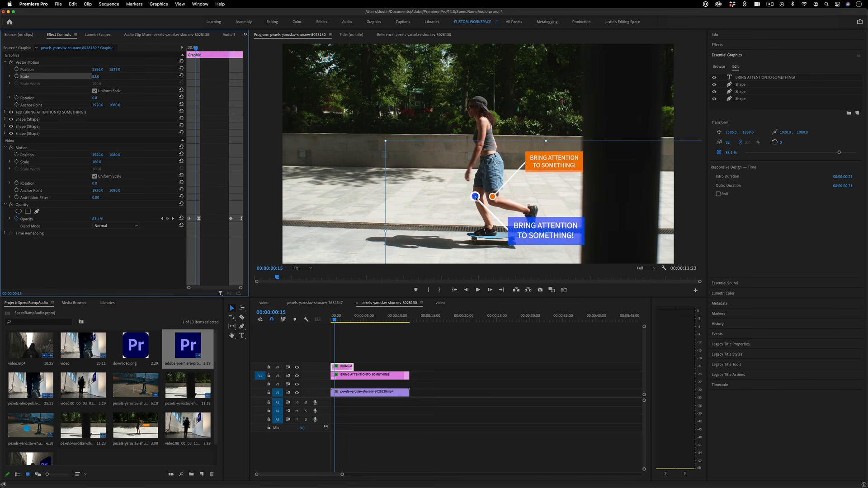
Keyframe the callout's Position at successive playback points so it follows the skater
{"action": "left_click", "coordinate": [17, 69]}
{"action": "key", "text": "space"}
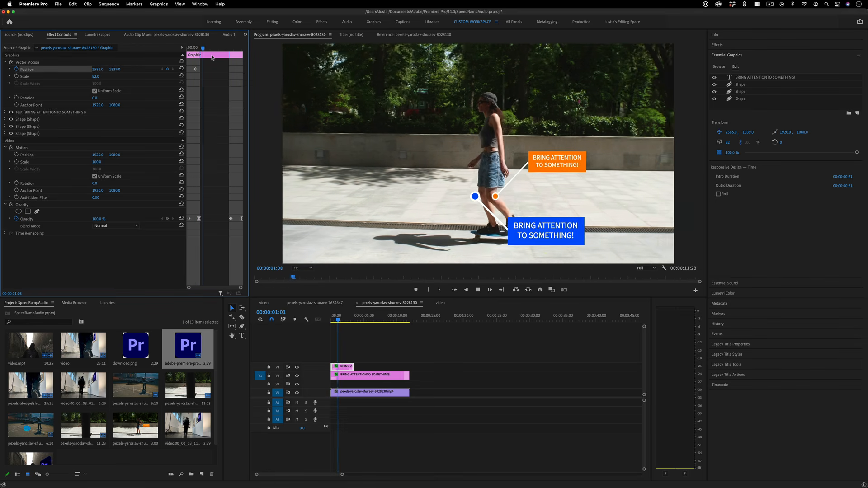
{"action": "key", "text": "space"}
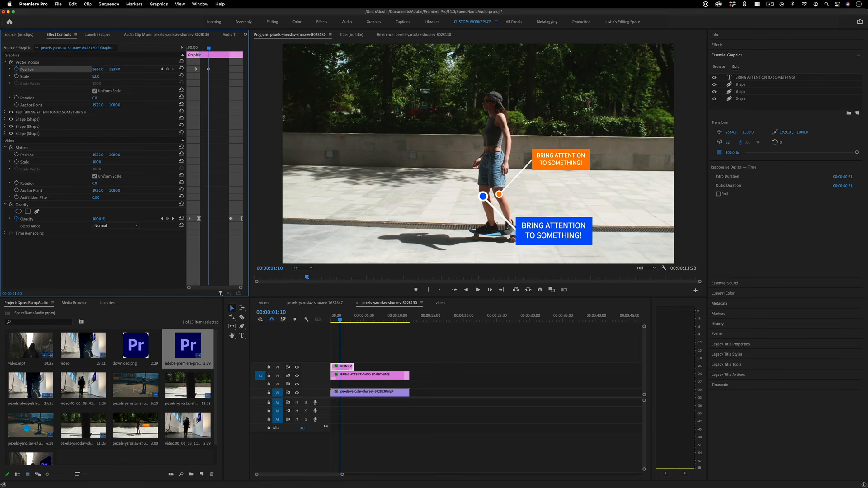
{"action": "key", "text": "space"}
{"action": "key", "text": "space"}
{"action": "left_click_drag", "start_coordinate": [101, 70], "coordinate": [159, 69]}
{"action": "key", "text": "space"}
{"action": "key", "text": "space"}
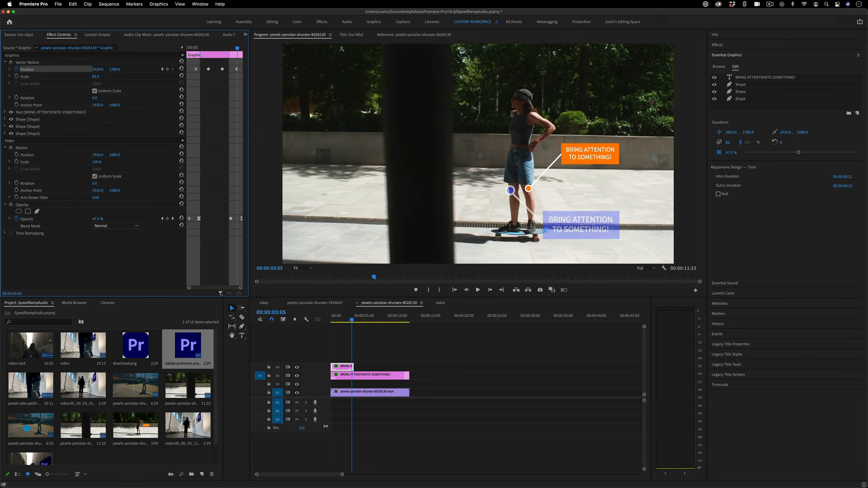
{"action": "key", "text": "space"}
{"action": "key", "text": "space"}
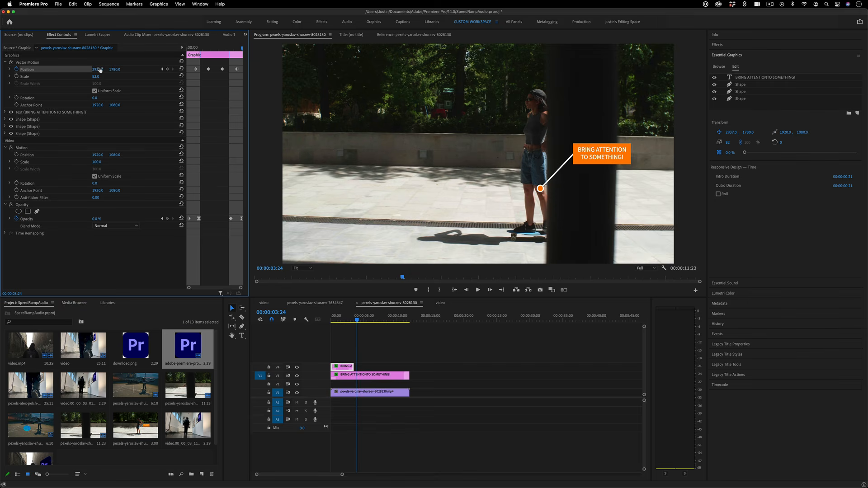
{"action": "left_click", "coordinate": [333, 316]}
{"action": "key", "text": "space"}
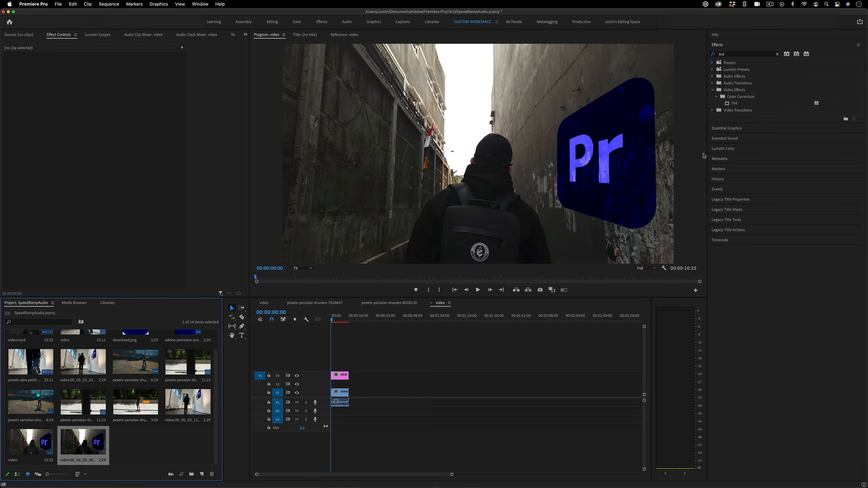
Apply Tint to the alley clip with Map Black To set to a saturated blue
{"action": "left_click_drag", "start_coordinate": [738, 104], "coordinate": [344, 393]}
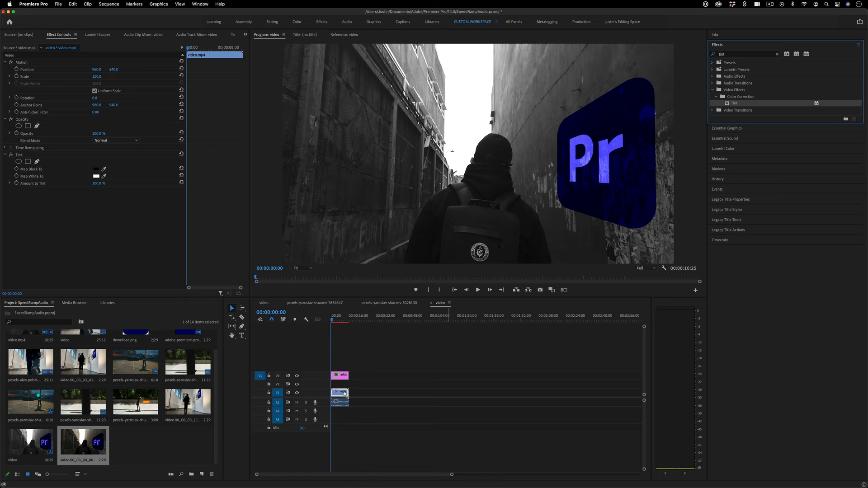
{"action": "left_click", "coordinate": [96, 169]}
{"action": "left_click", "coordinate": [435, 343]}
{"action": "left_click", "coordinate": [400, 346]}
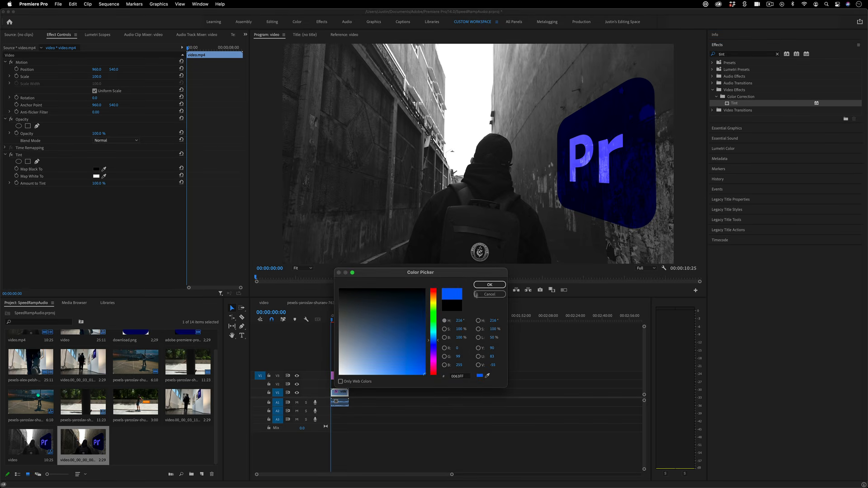
{"action": "left_click", "coordinate": [490, 285]}
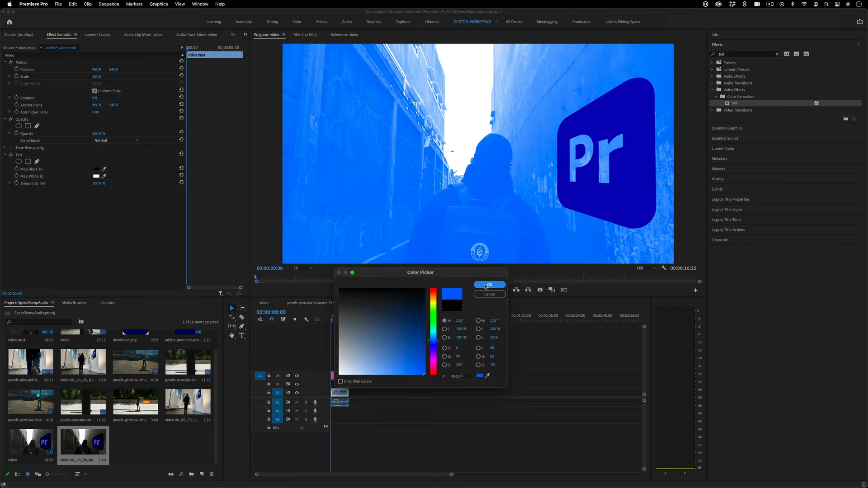
Set the Tint's Map White To colour to a bright green
{"action": "left_click", "coordinate": [96, 176]}
{"action": "left_click", "coordinate": [432, 333]}
{"action": "left_click", "coordinate": [422, 291]}
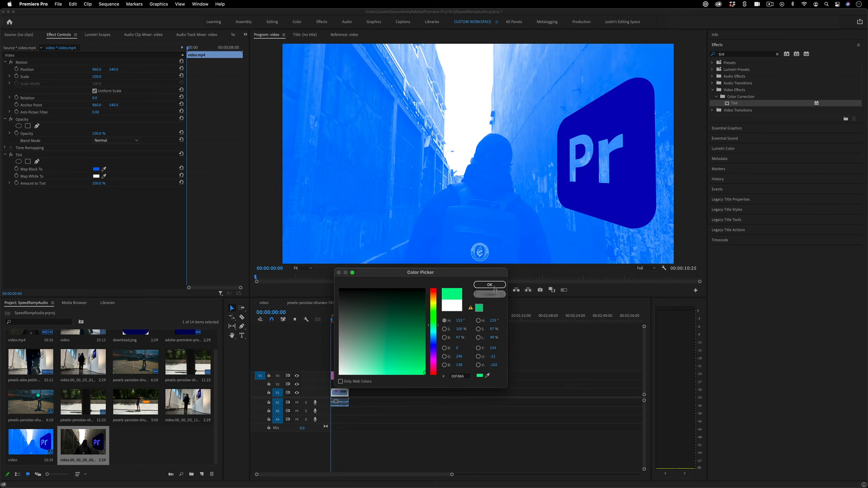
{"action": "left_click", "coordinate": [490, 284]}
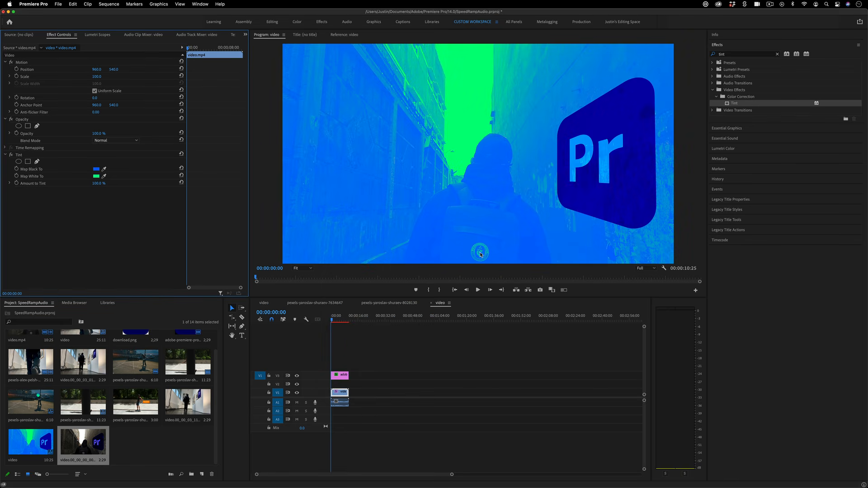
Add an elliptical mask to the Tint and size it over the backpack logo
{"action": "left_click", "coordinate": [18, 162]}
{"action": "left_click_drag", "start_coordinate": [535, 120], "coordinate": [474, 180]}
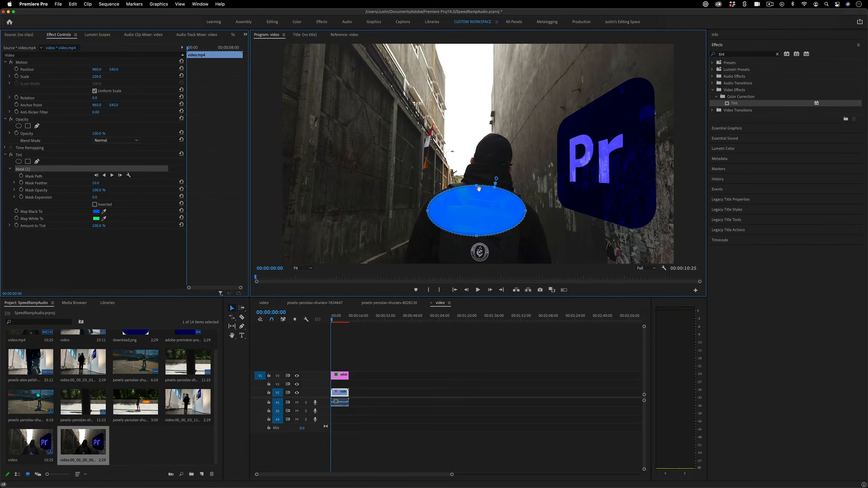
{"action": "left_click_drag", "start_coordinate": [527, 215], "coordinate": [489, 252]}
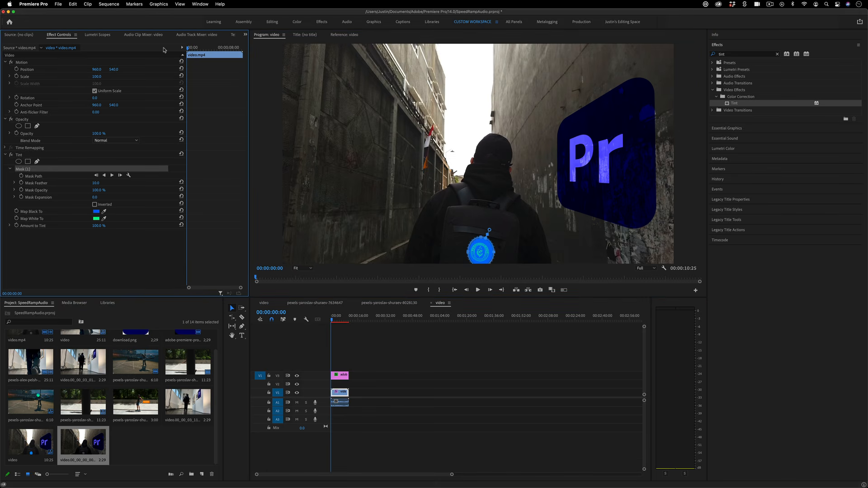
Preview the masked tint, then recentre the mask on the backpack logo from the first frame
{"action": "key", "text": "space"}
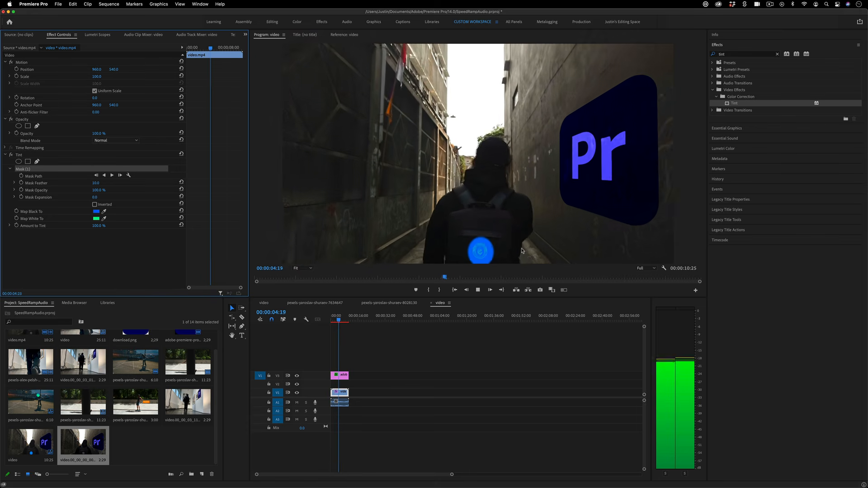
{"action": "key", "text": "space"}
{"action": "key", "text": "Home"}
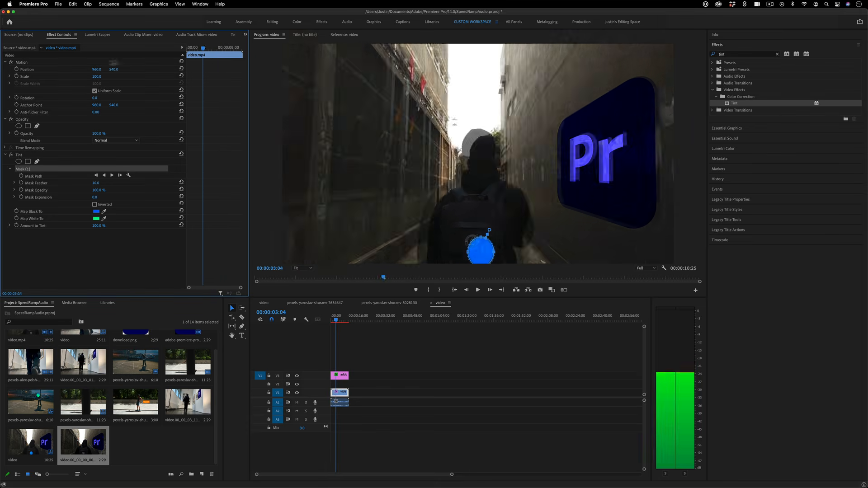
{"action": "left_click", "coordinate": [481, 243]}
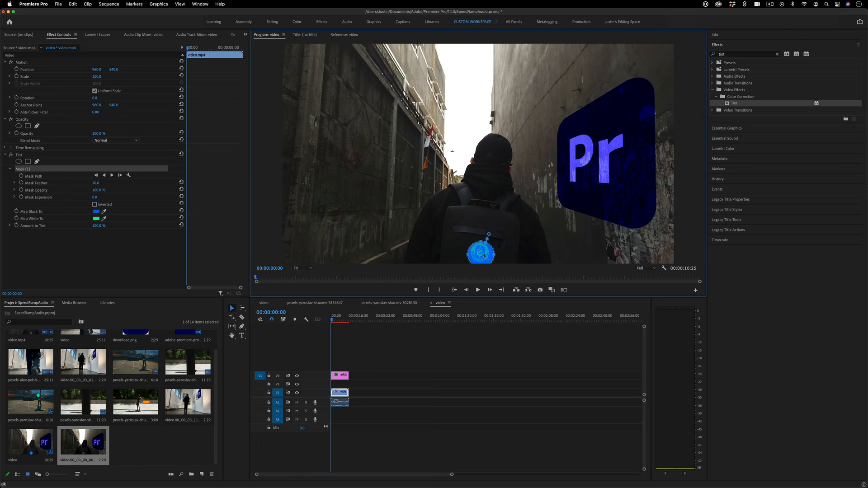
{"action": "left_click_drag", "start_coordinate": [481, 243], "coordinate": [480, 244]}
{"action": "left_click_drag", "start_coordinate": [482, 252], "coordinate": [482, 252]}
Track Mask (1) forward and play from the start to check the blue circle on the logo
{"action": "left_click", "coordinate": [112, 176]}
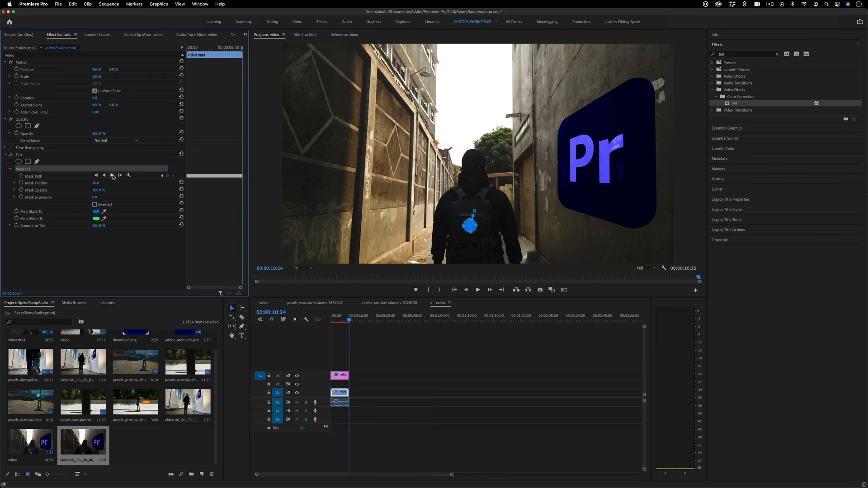
{"action": "left_click", "coordinate": [333, 319]}
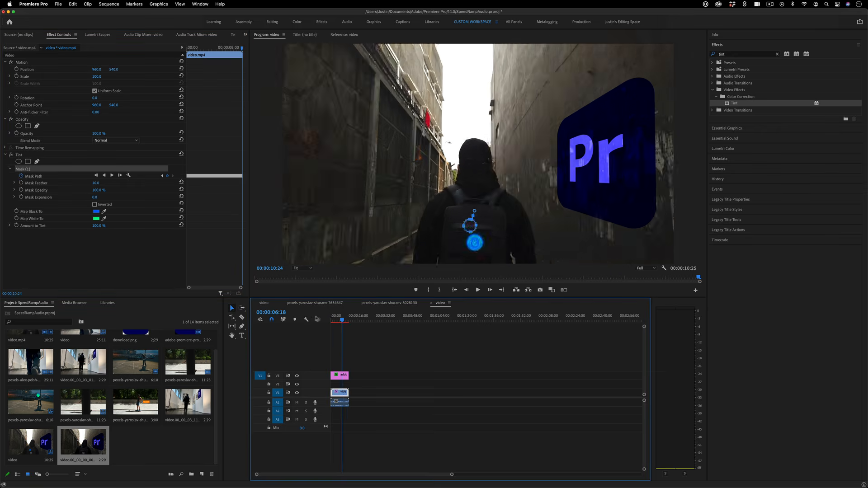
{"action": "key", "text": "space"}
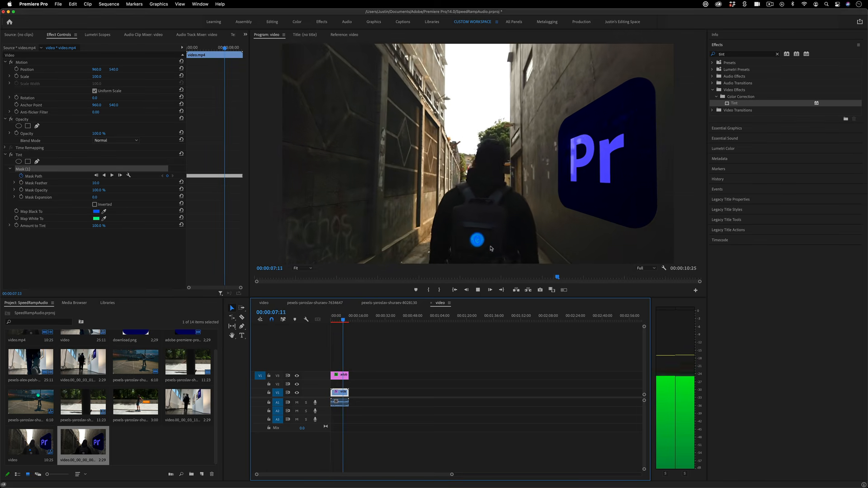
Re-track the mask through to the clip end and replay the whole clip to review the tint
{"action": "left_click", "coordinate": [112, 175]}
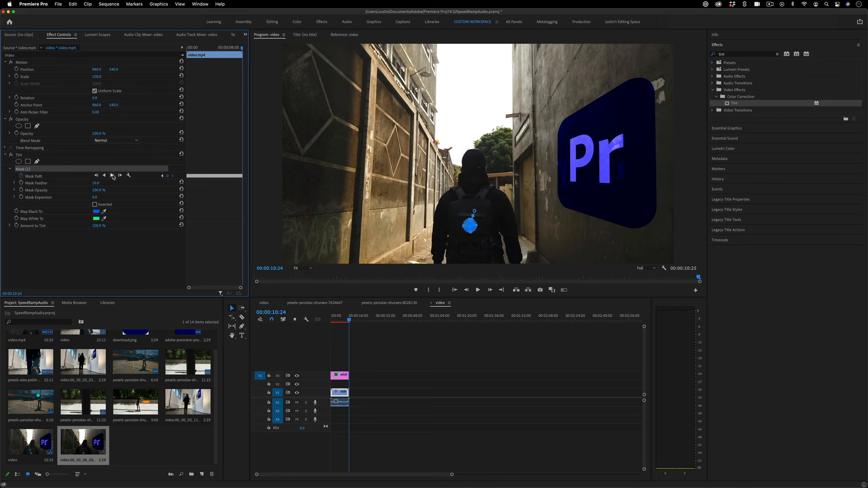
{"action": "left_click", "coordinate": [340, 318]}
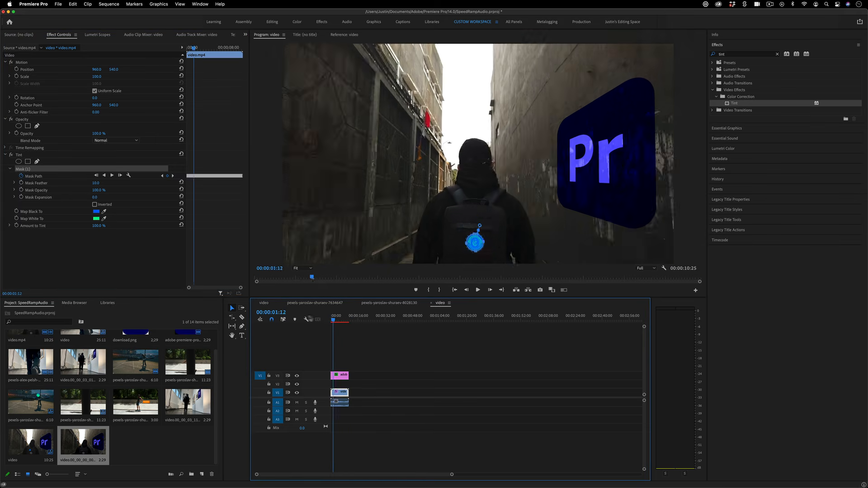
{"action": "key", "text": "space"}
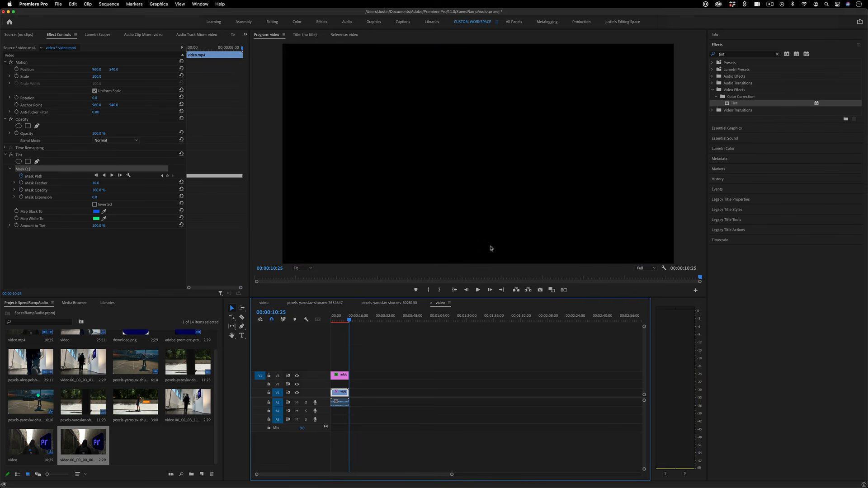
{"action": "key", "text": "space"}
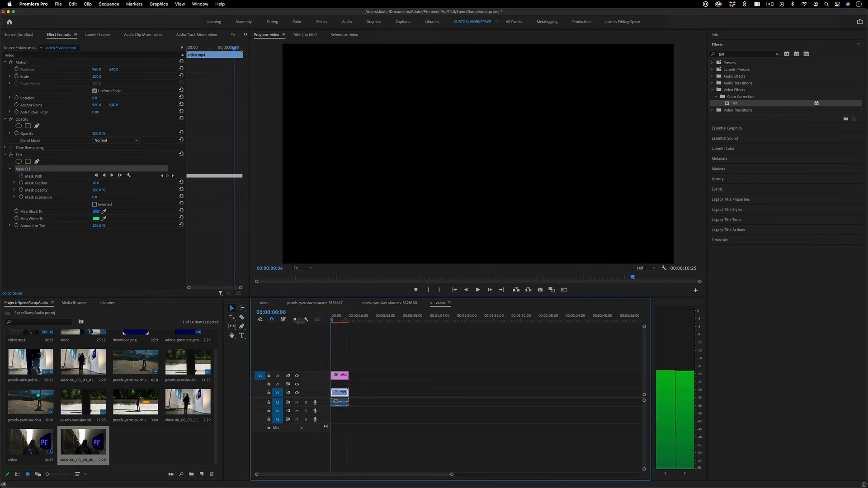